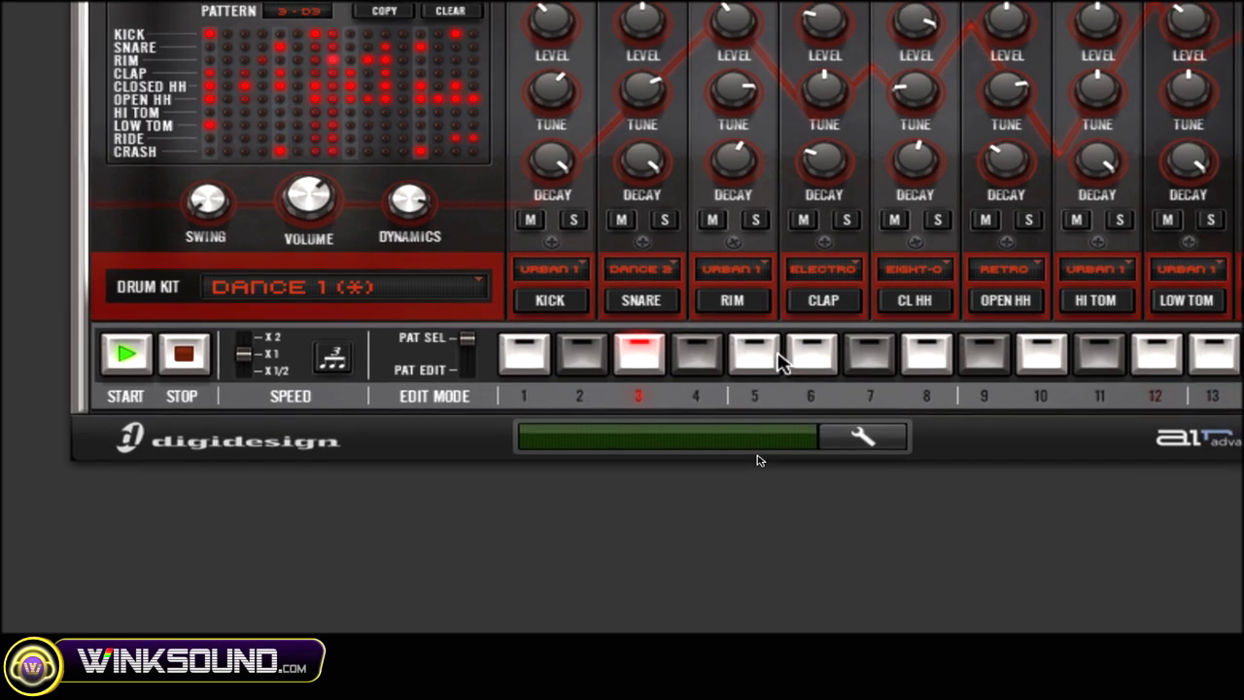
Audition Boom's stock patterns 5, 8 and 10, then return to pattern 1.
click(773, 355)
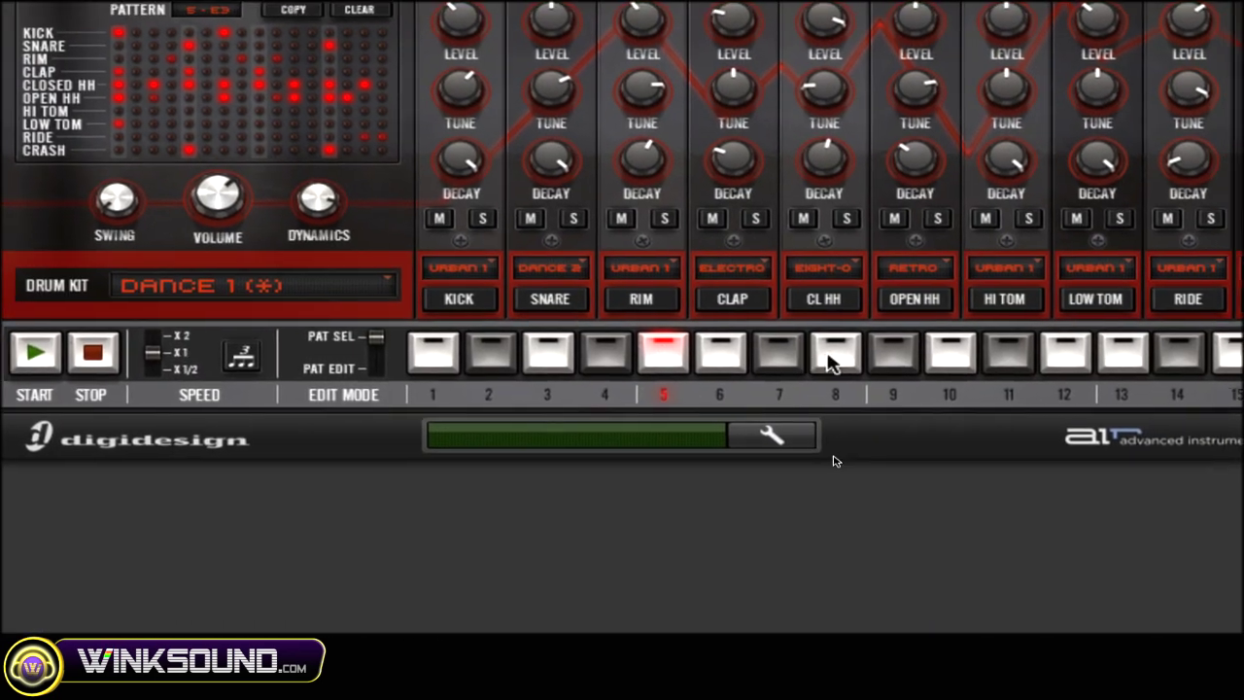
click(1240, 542)
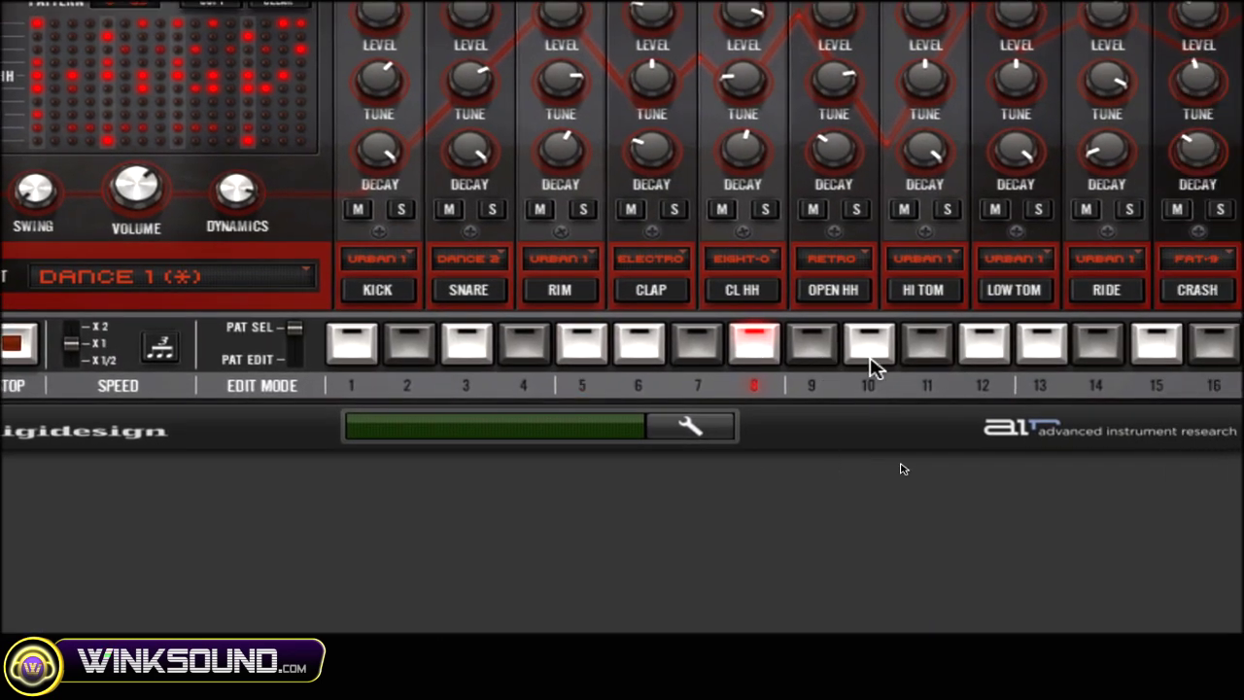
click(946, 350)
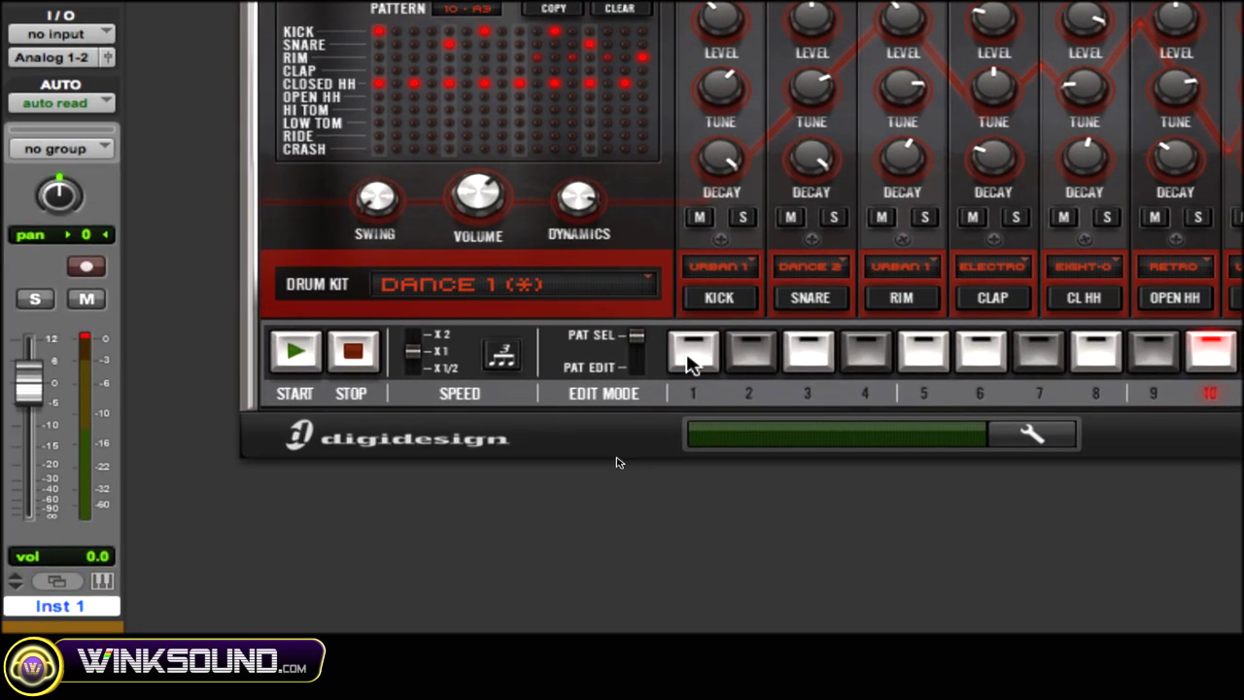
click(690, 351)
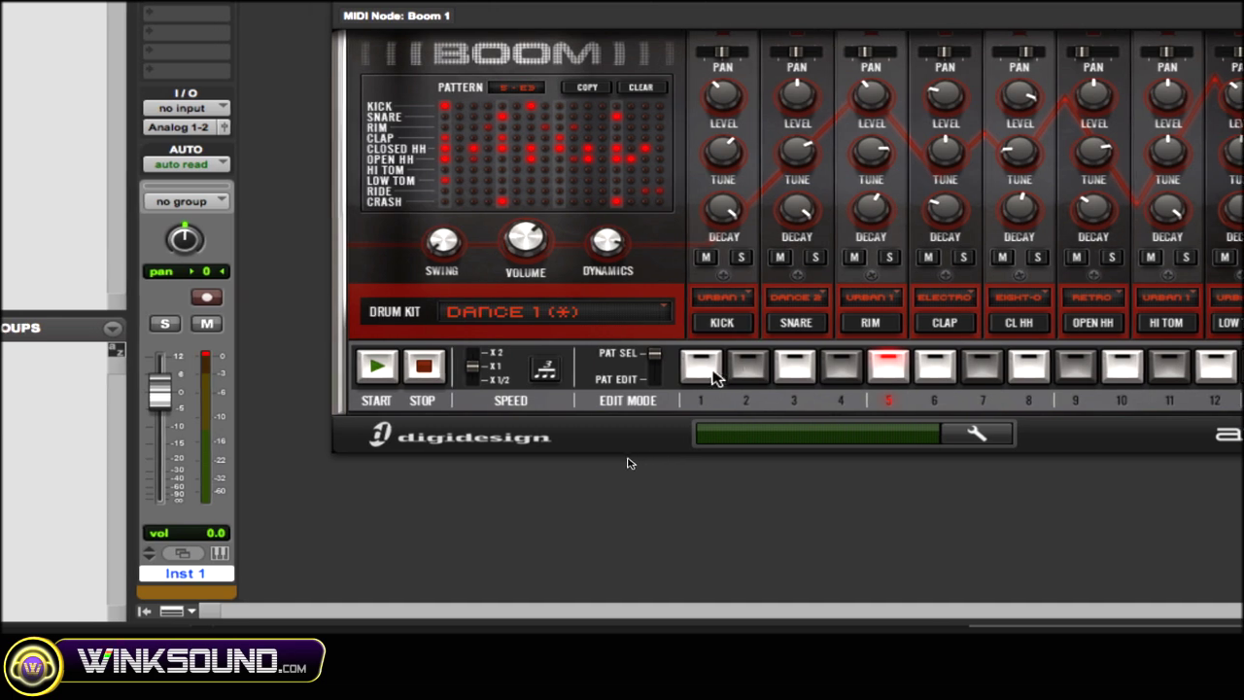
Select pattern 1, then load Boom's pattern 2 (C#3) as the current pattern.
click(691, 367)
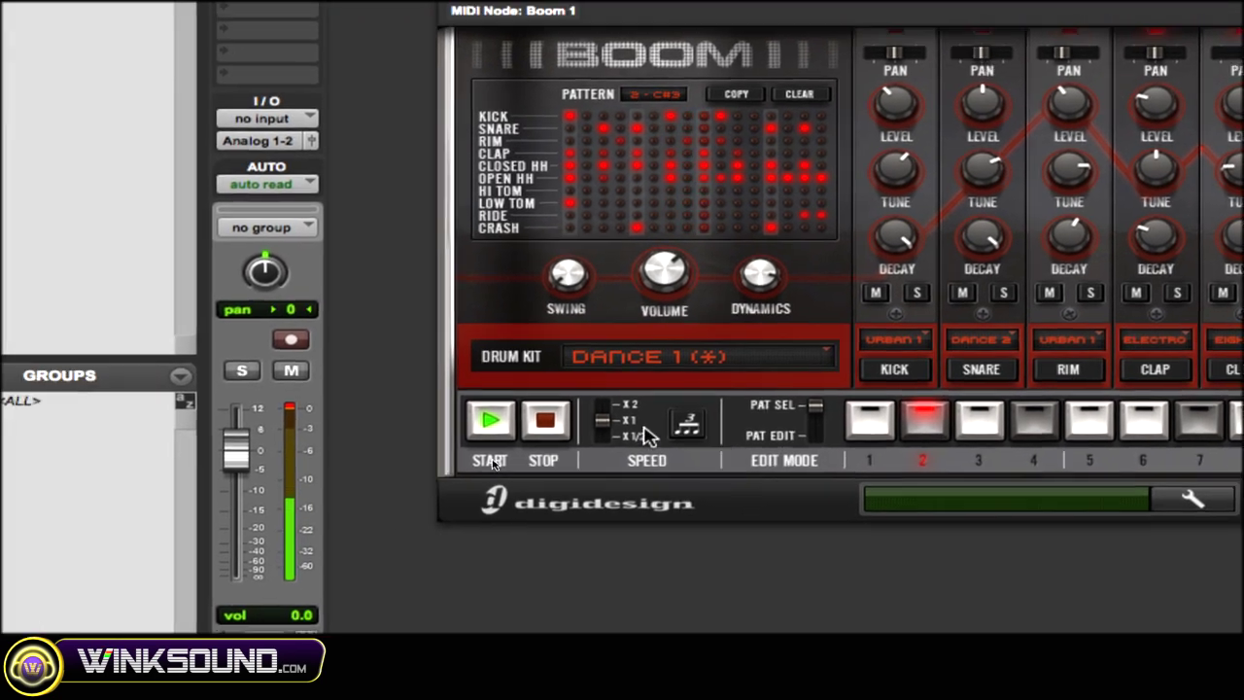
click(741, 422)
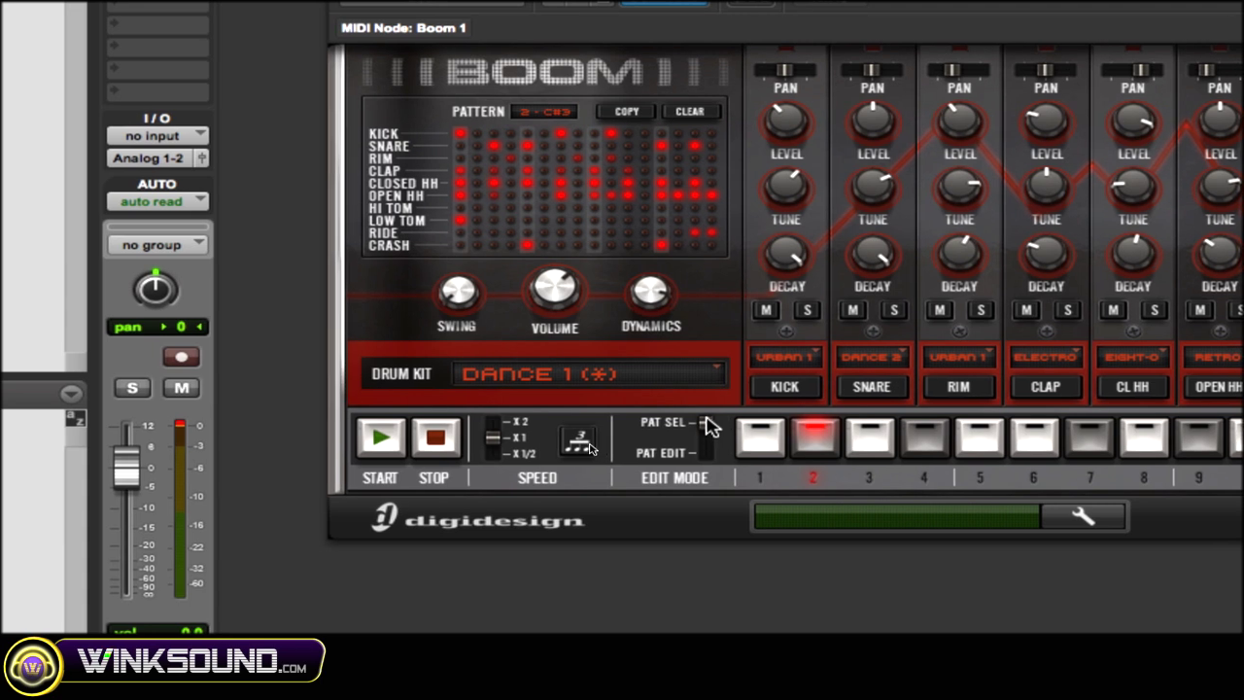
Switch Boom's Edit Mode to PAT EDIT so pattern 2's kick steps appear on the pads.
click(621, 433)
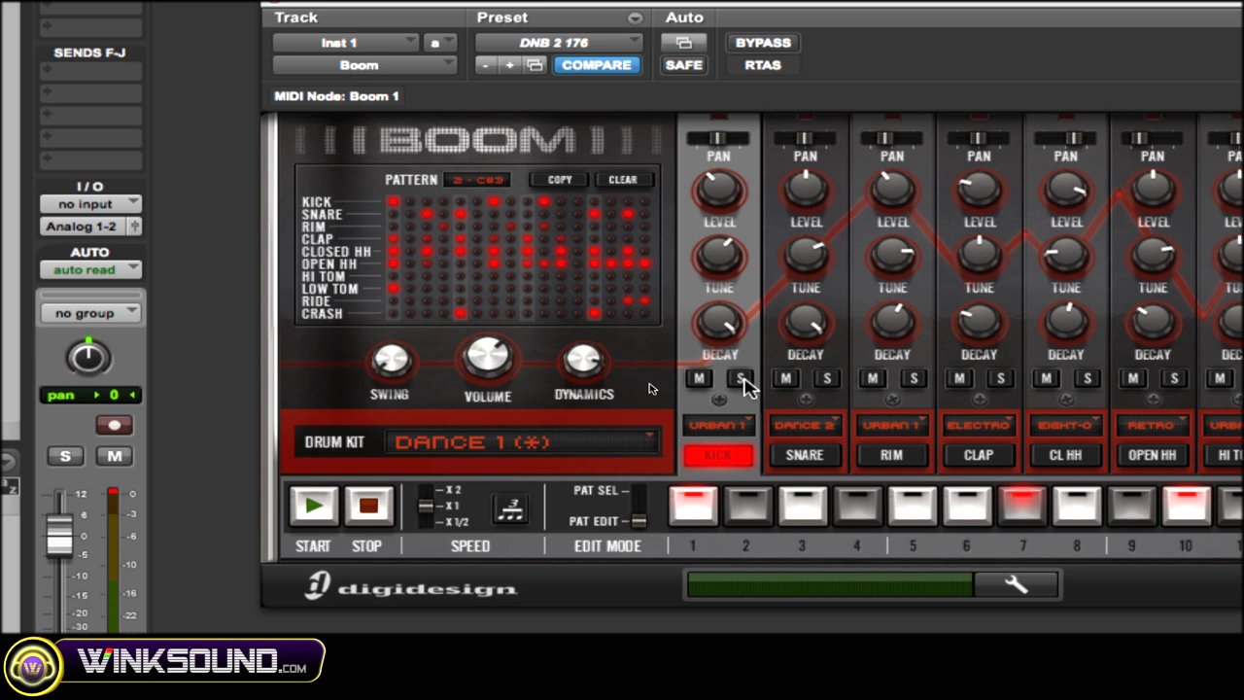
Solo and unsolo the kick, then add a snare hit on step 9.
click(742, 379)
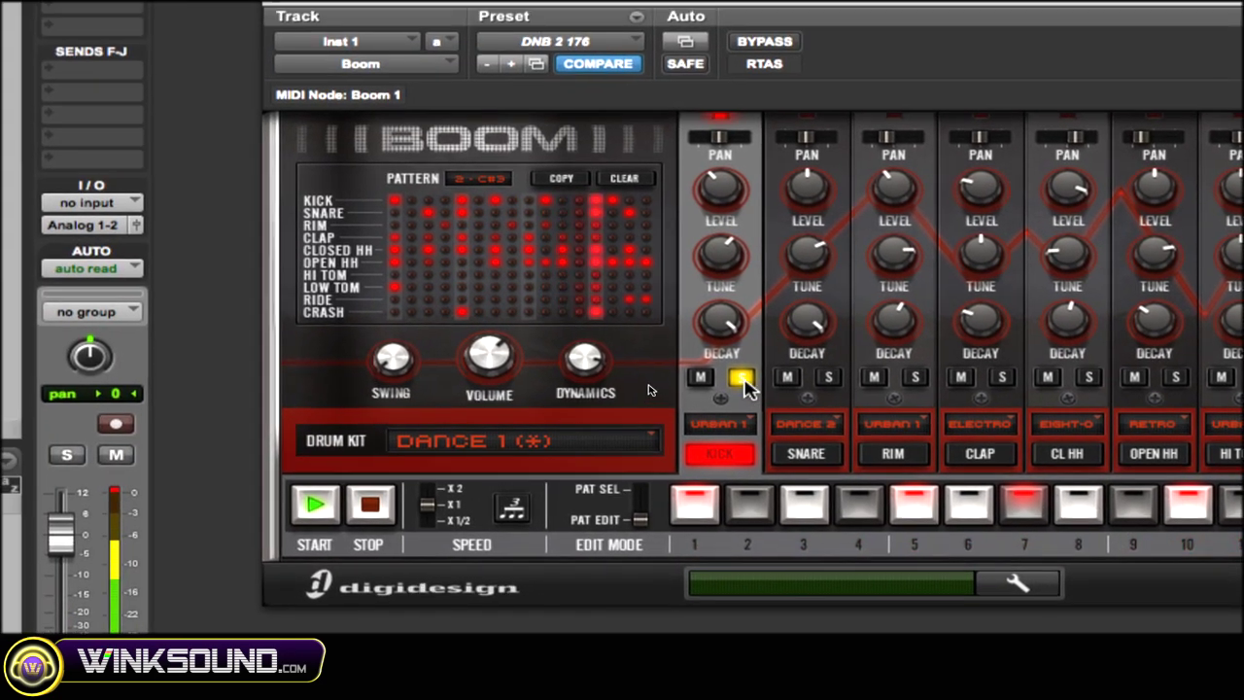
click(490, 305)
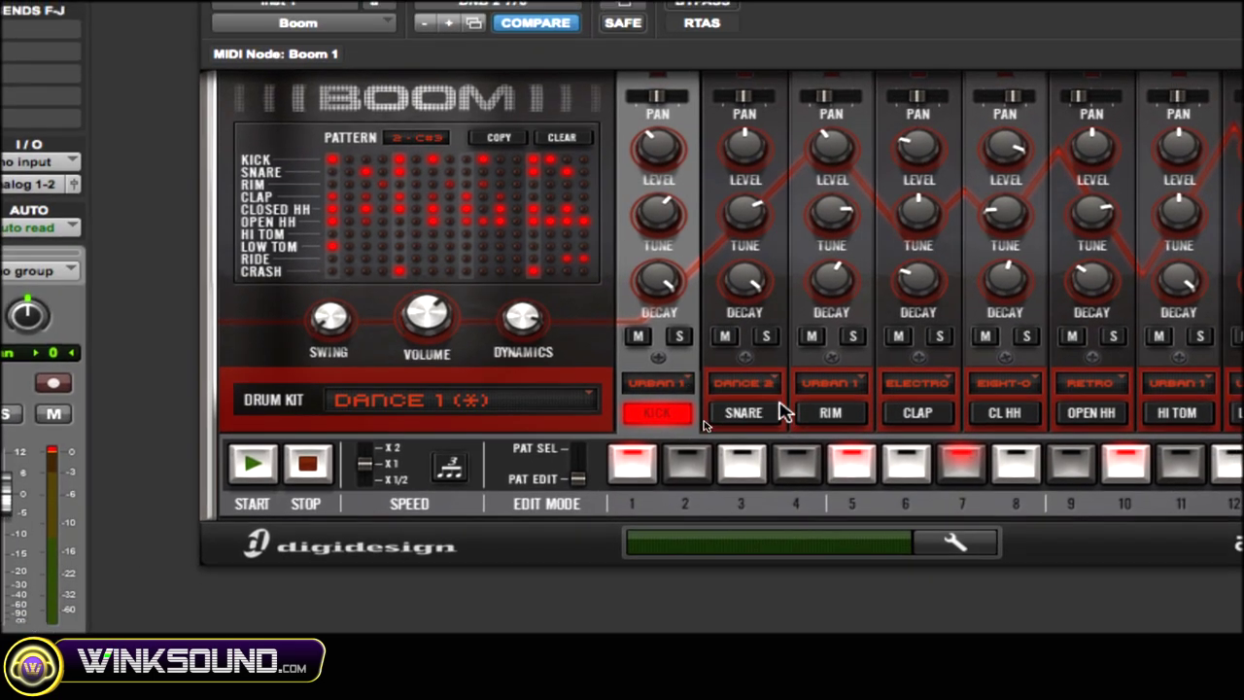
click(625, 391)
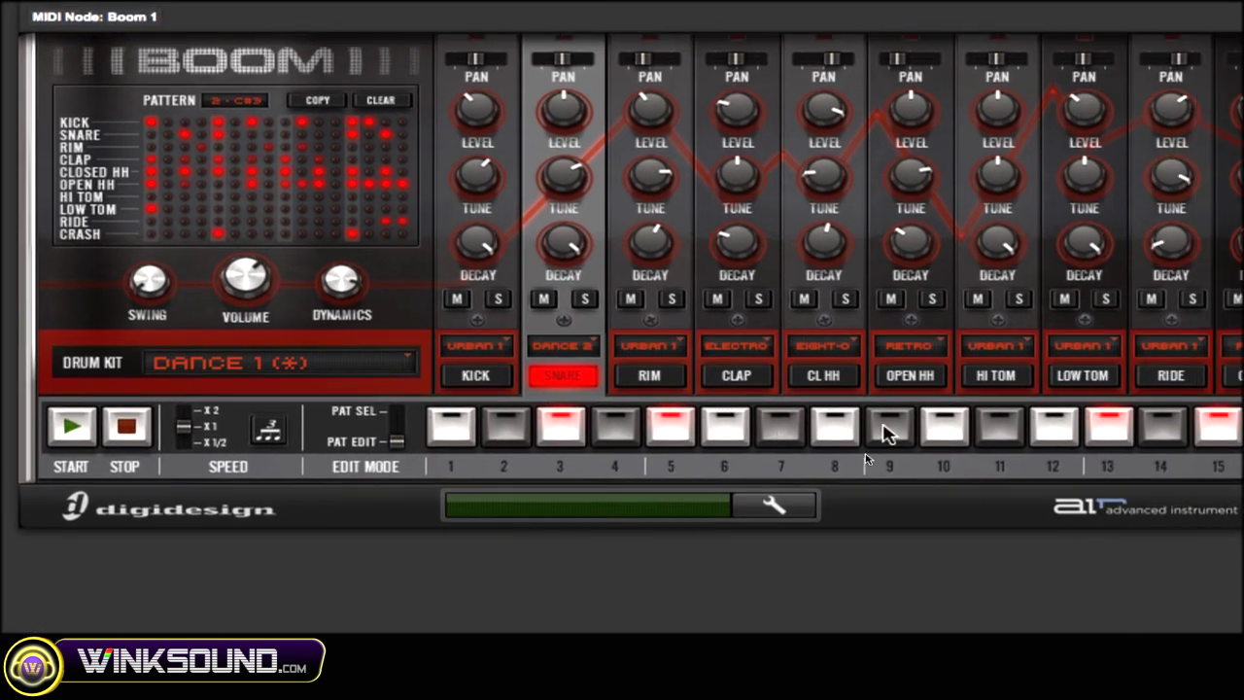
click(992, 446)
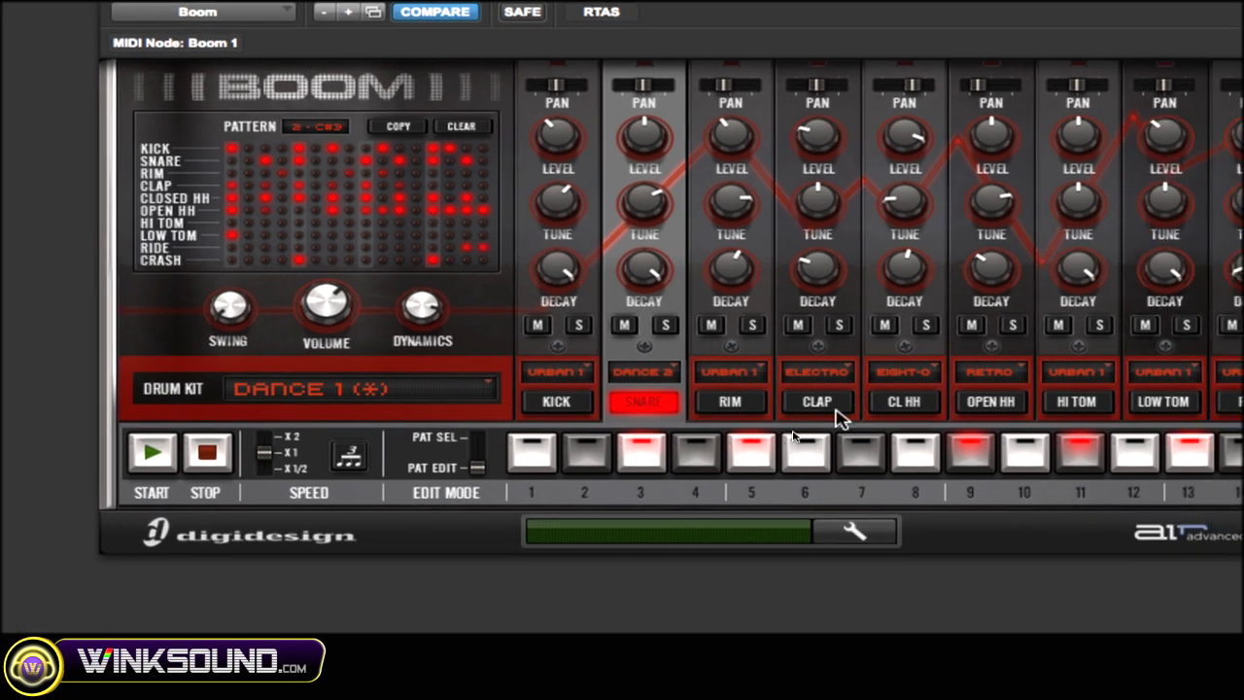
Select the clap and open hi-hat, then add low tom and ride hits.
click(934, 403)
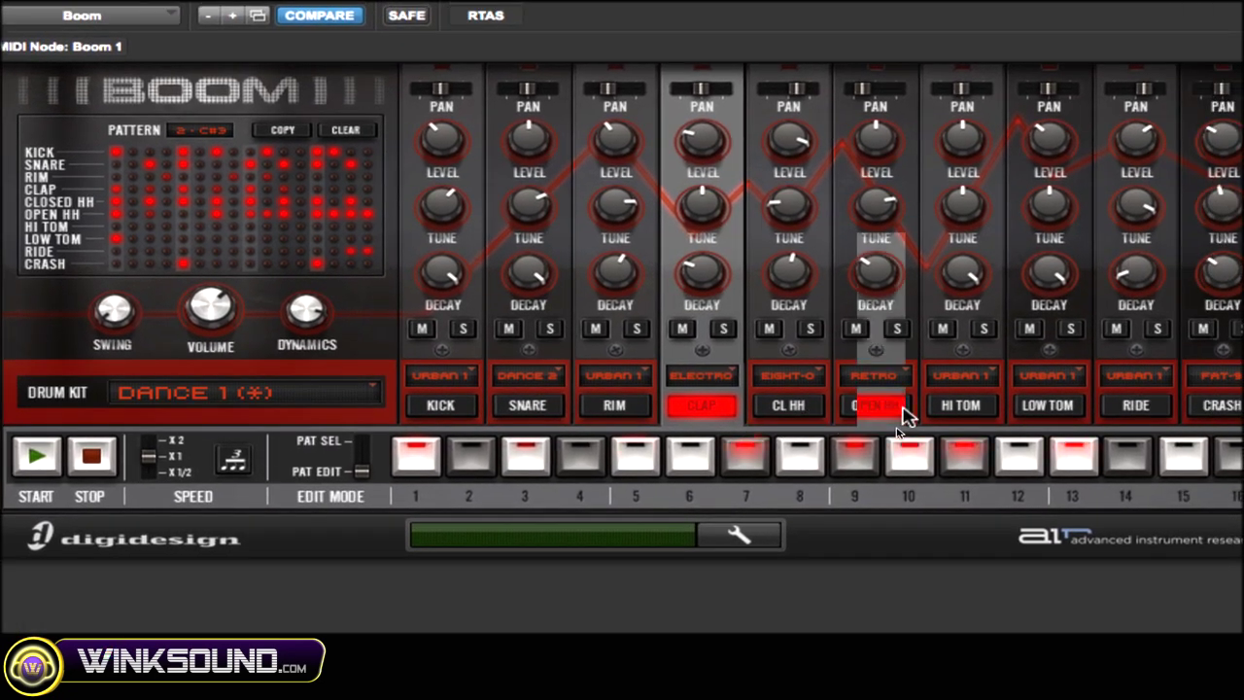
click(902, 409)
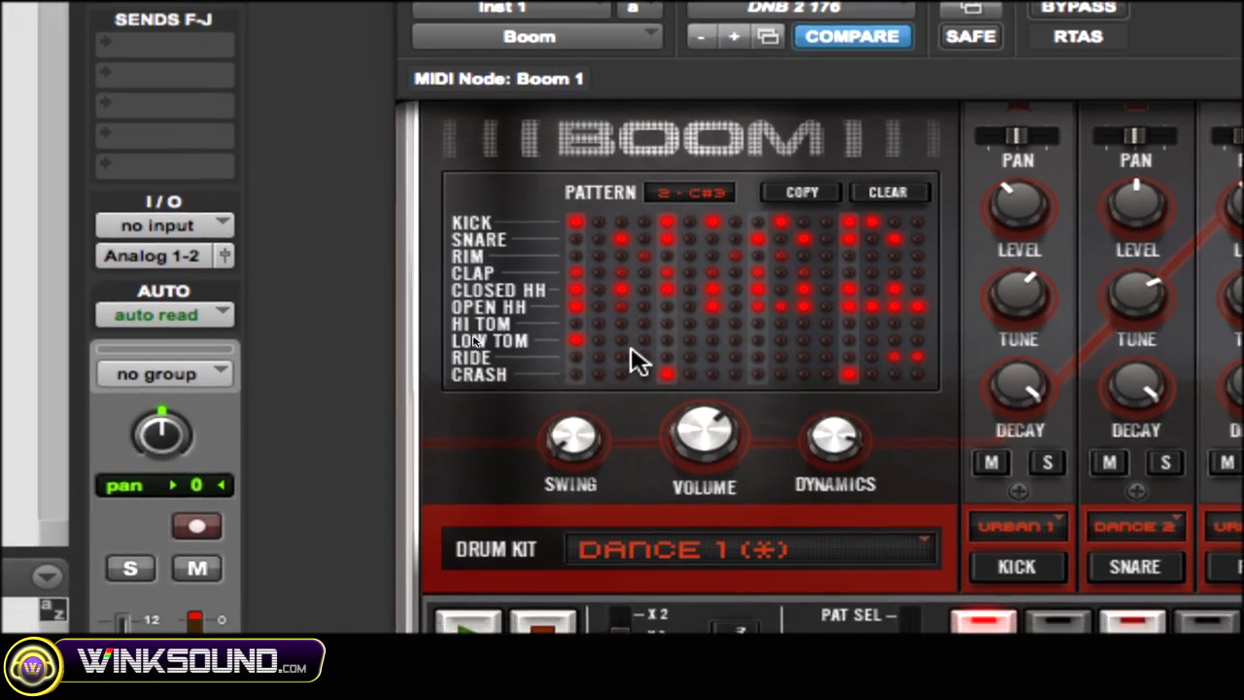
click(623, 343)
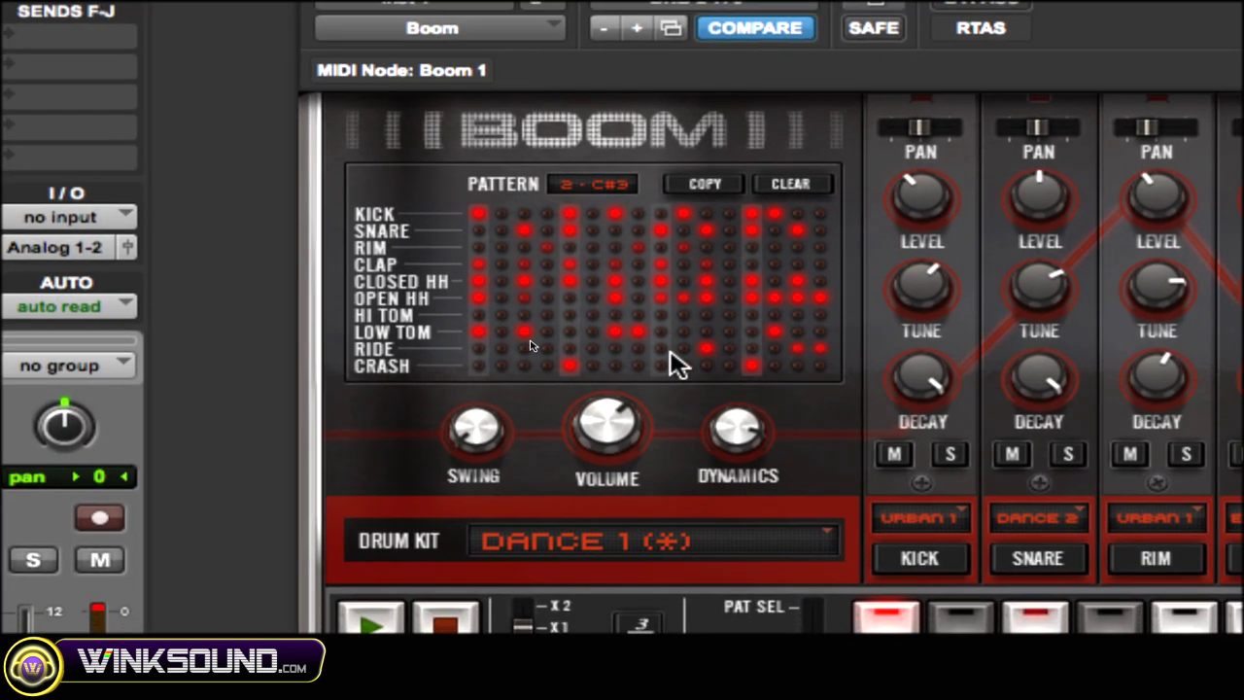
click(685, 356)
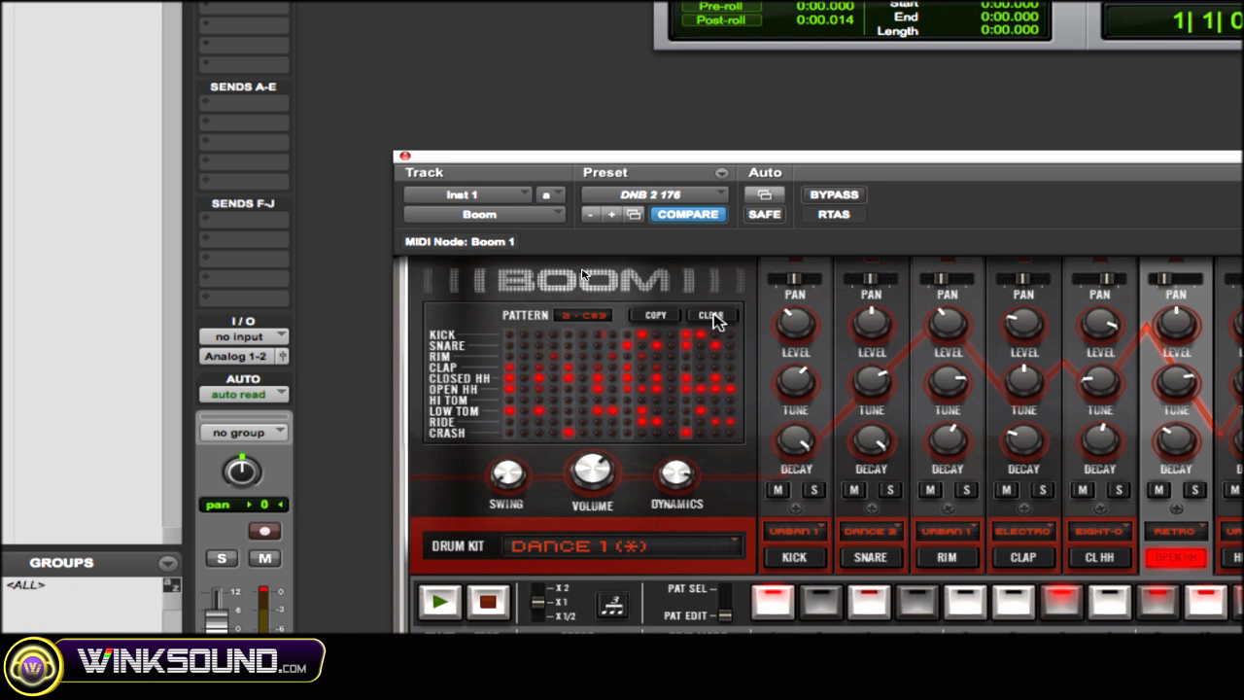
Clear pattern 2 and program kick hits on steps 1, 4, 9 and 11.
click(711, 316)
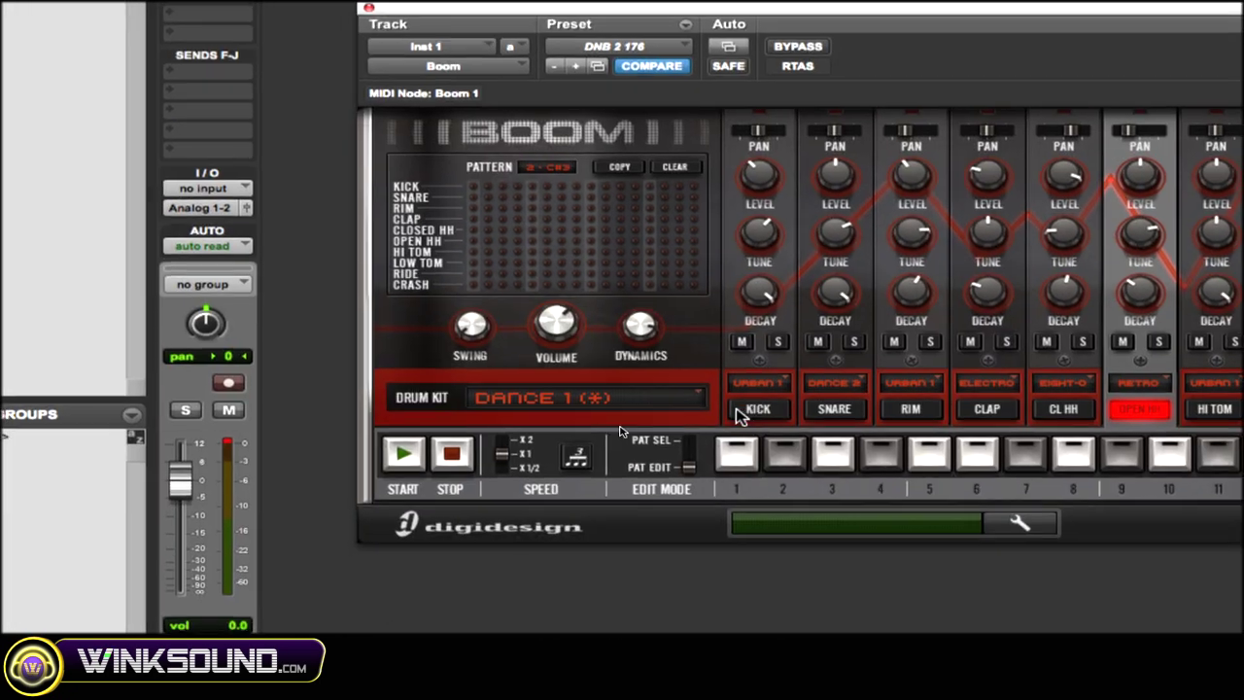
click(757, 409)
click(736, 451)
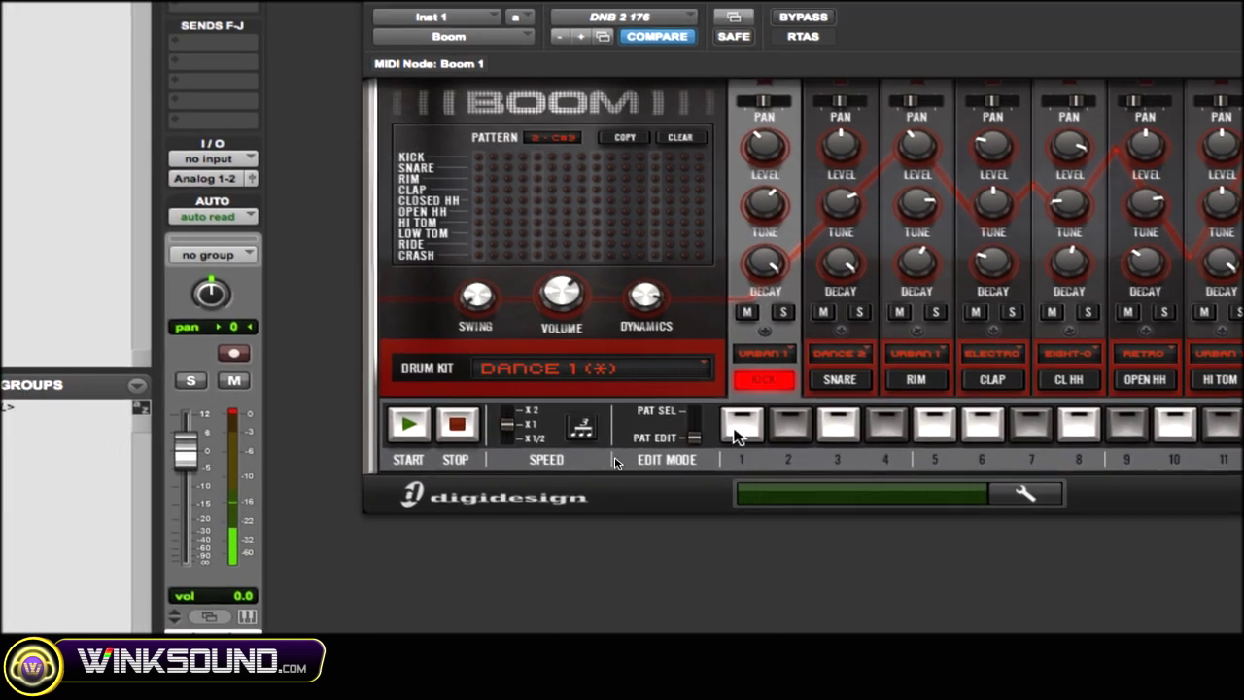
click(881, 451)
click(902, 423)
click(998, 423)
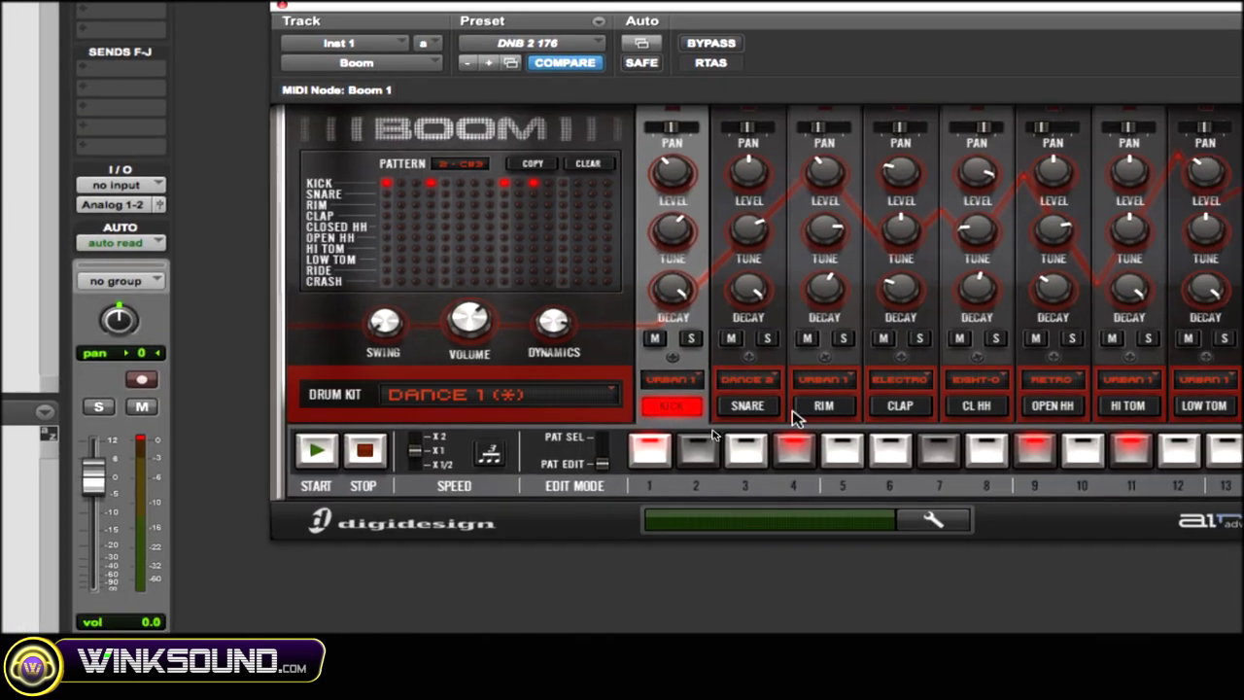
Add snare hits on steps 4, 9, 11 and 5.
click(736, 371)
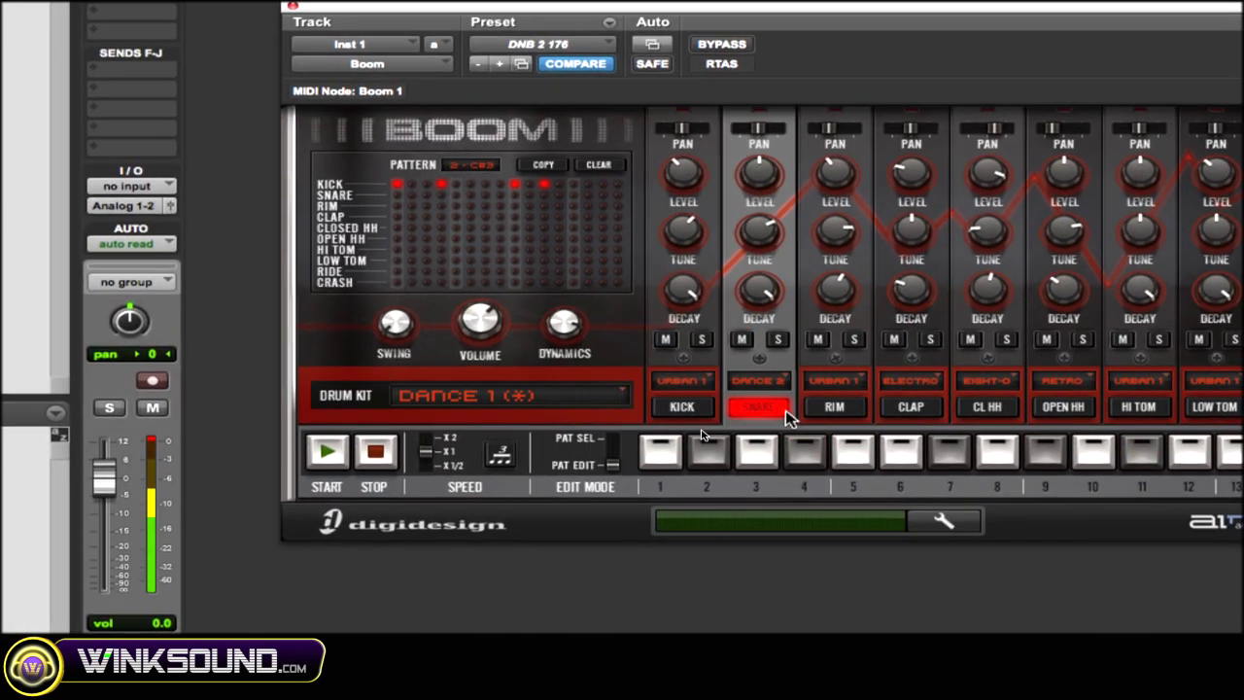
click(782, 415)
click(1022, 415)
click(923, 425)
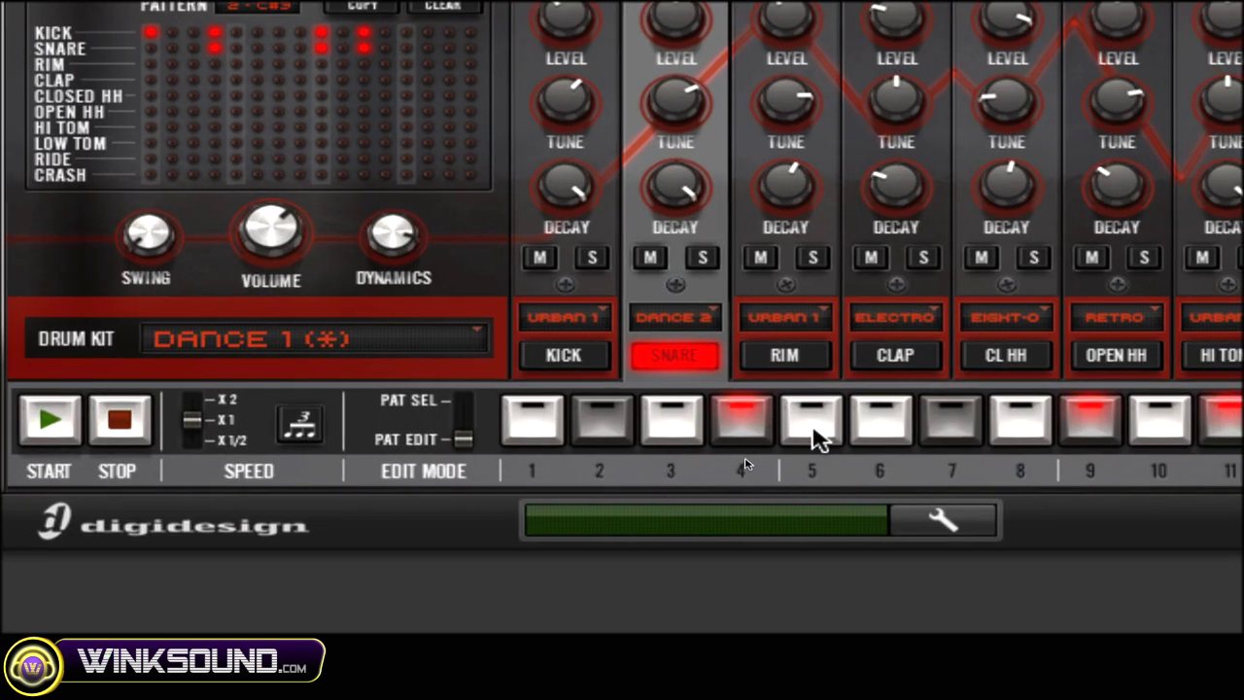
click(834, 430)
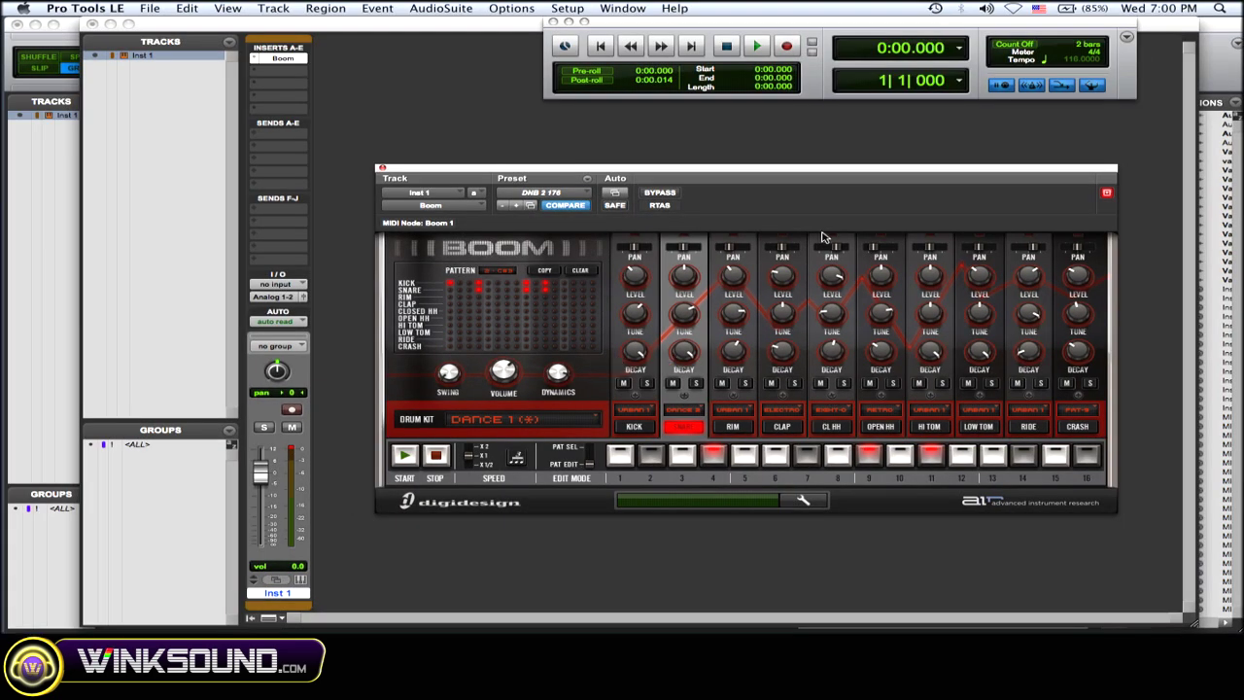
key(F10)
Close the Boom window, lower the transport panel, and set the Edit window grid to 1 bar.
click(406, 364)
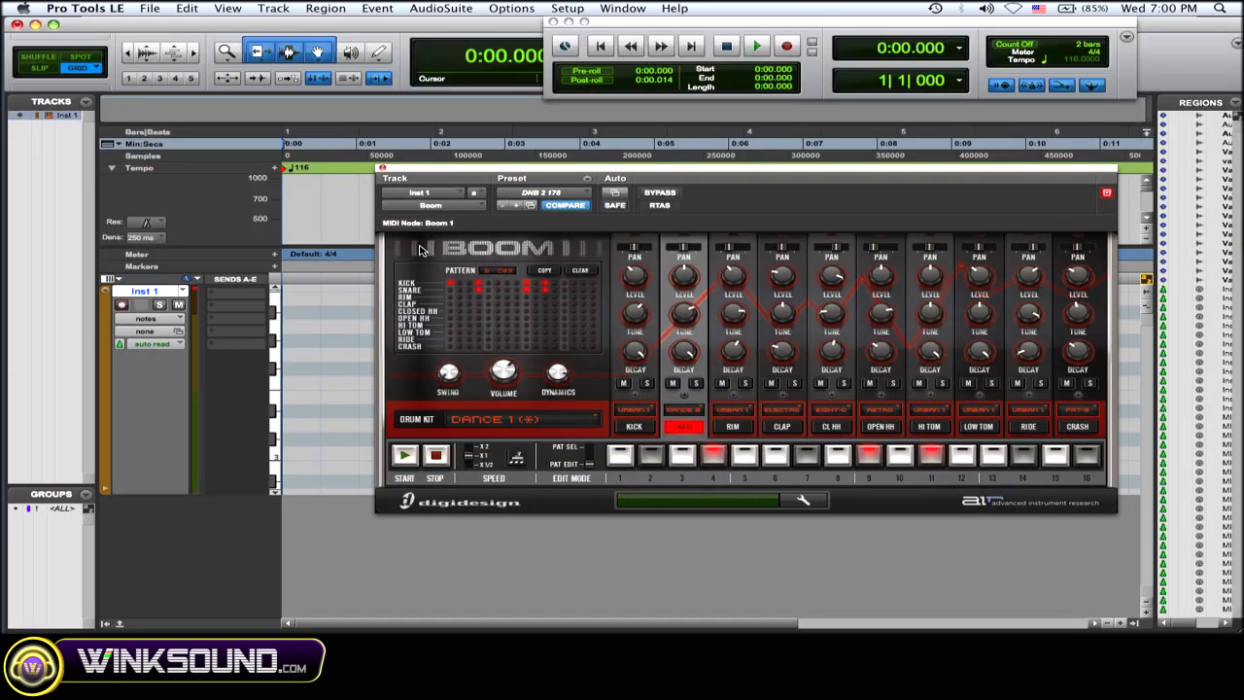
click(382, 169)
drag(857, 23, 845, 94)
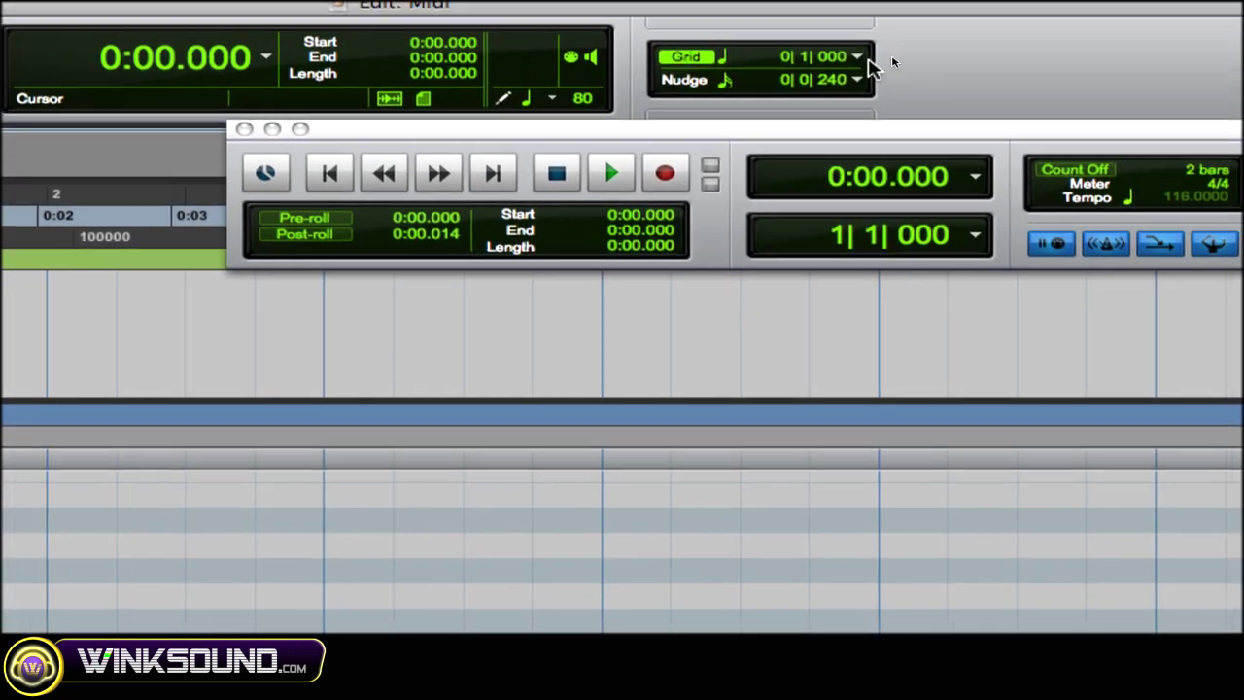
click(973, 58)
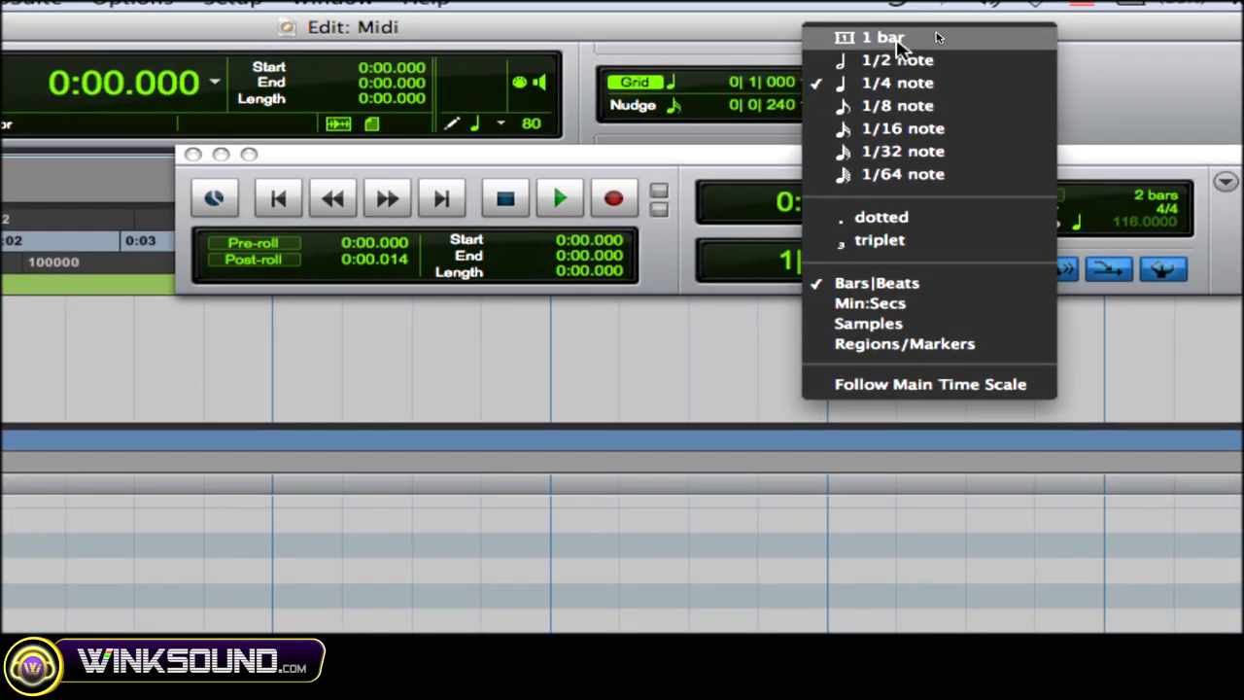
click(897, 42)
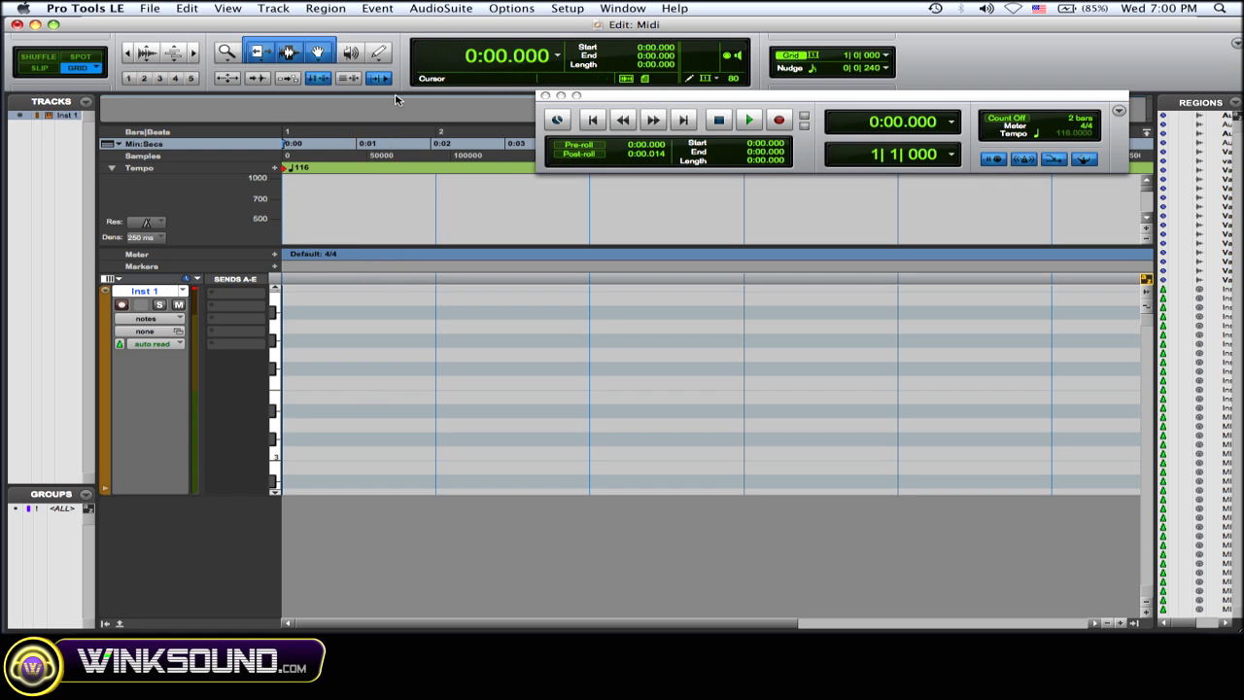
With the Pencil tool, draw rising one-bar MIDI notes in bars 1–4 on Inst 1 and play them back.
click(380, 54)
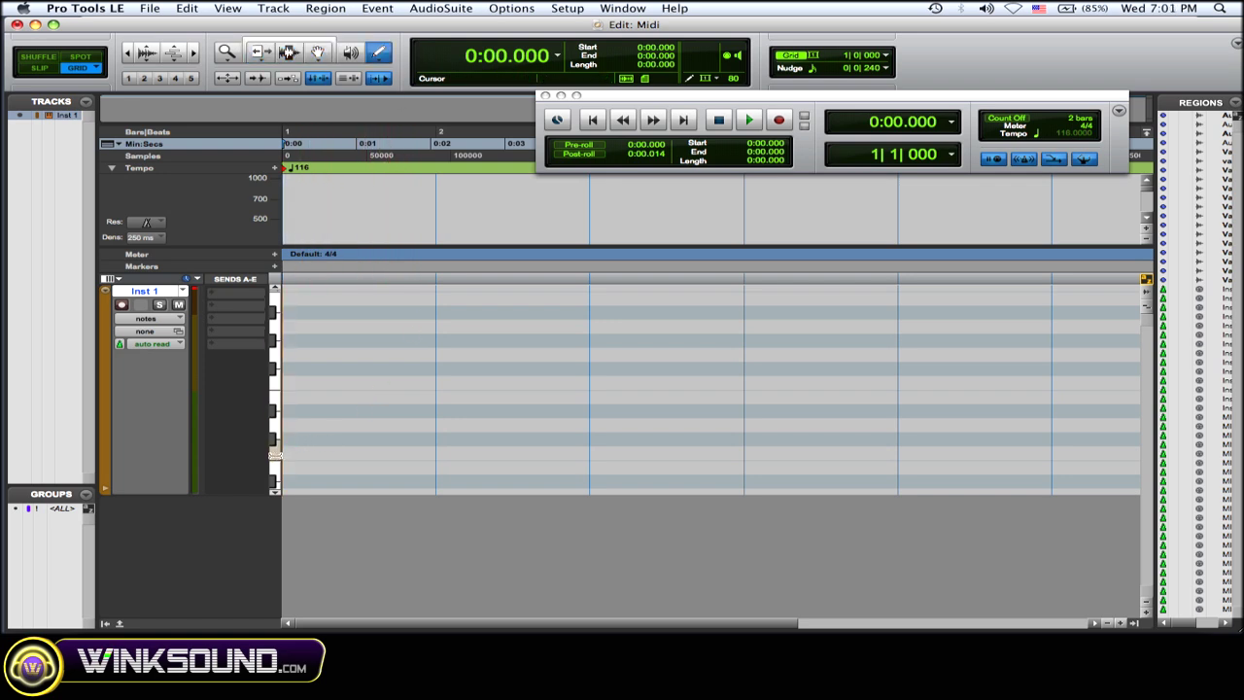
click(278, 455)
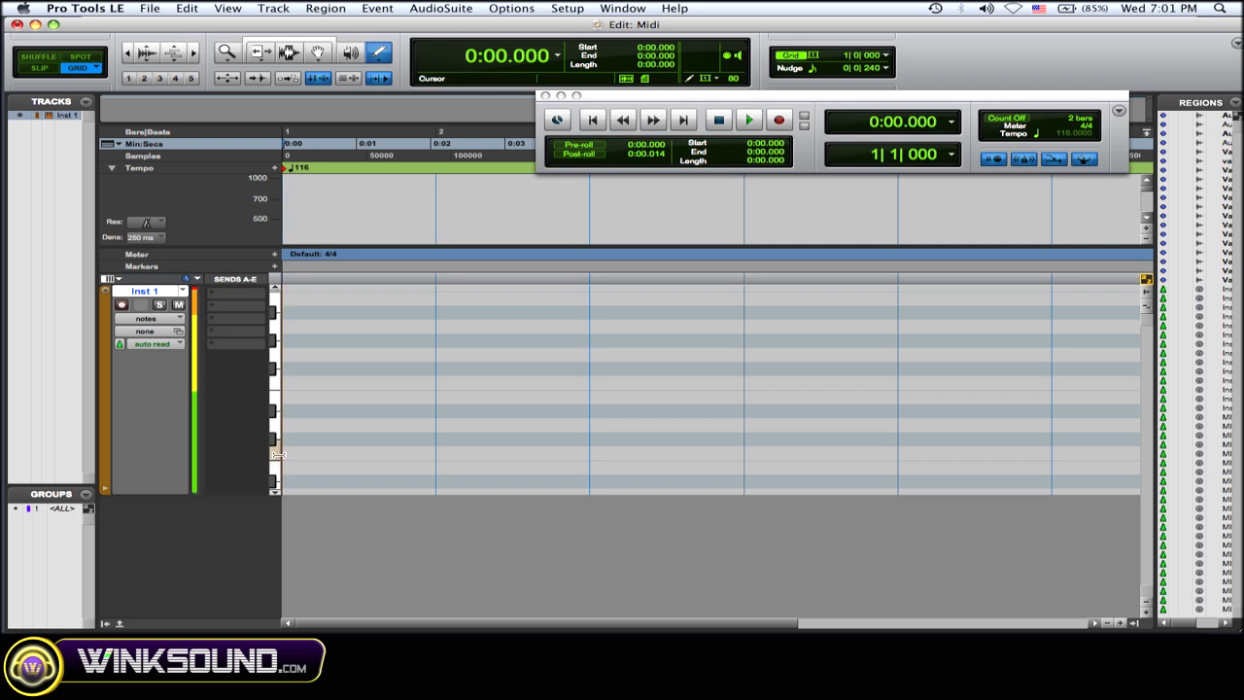
click(297, 453)
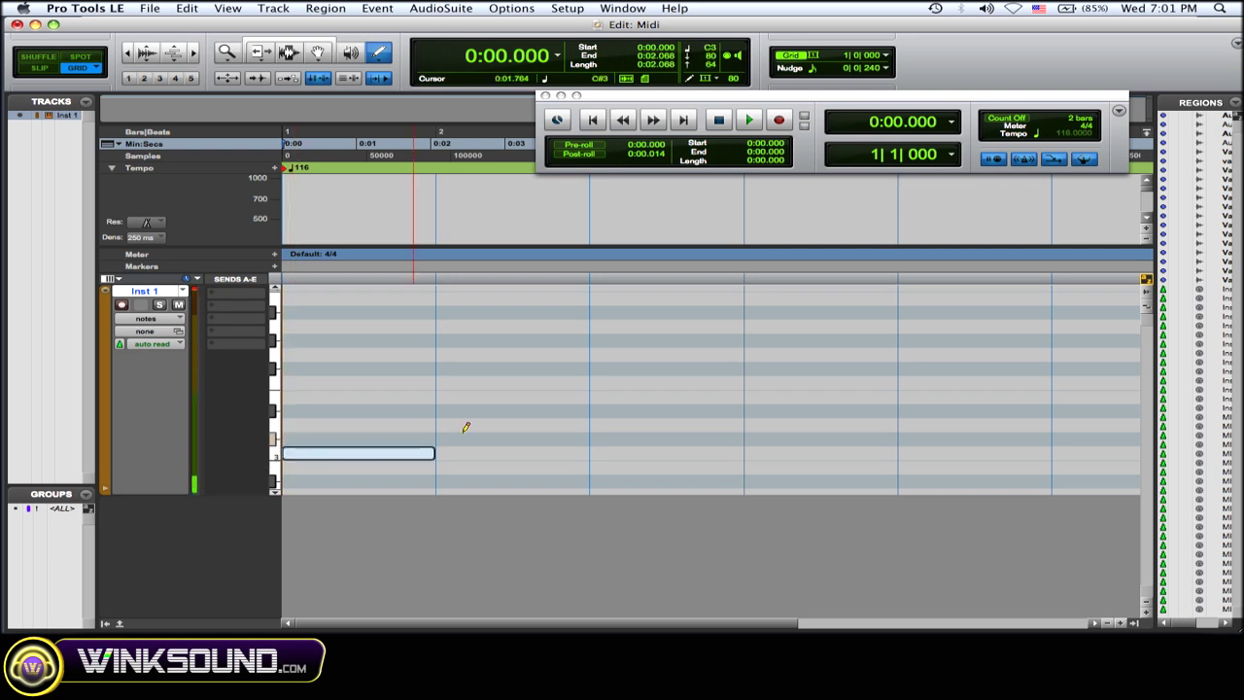
click(517, 397)
click(826, 341)
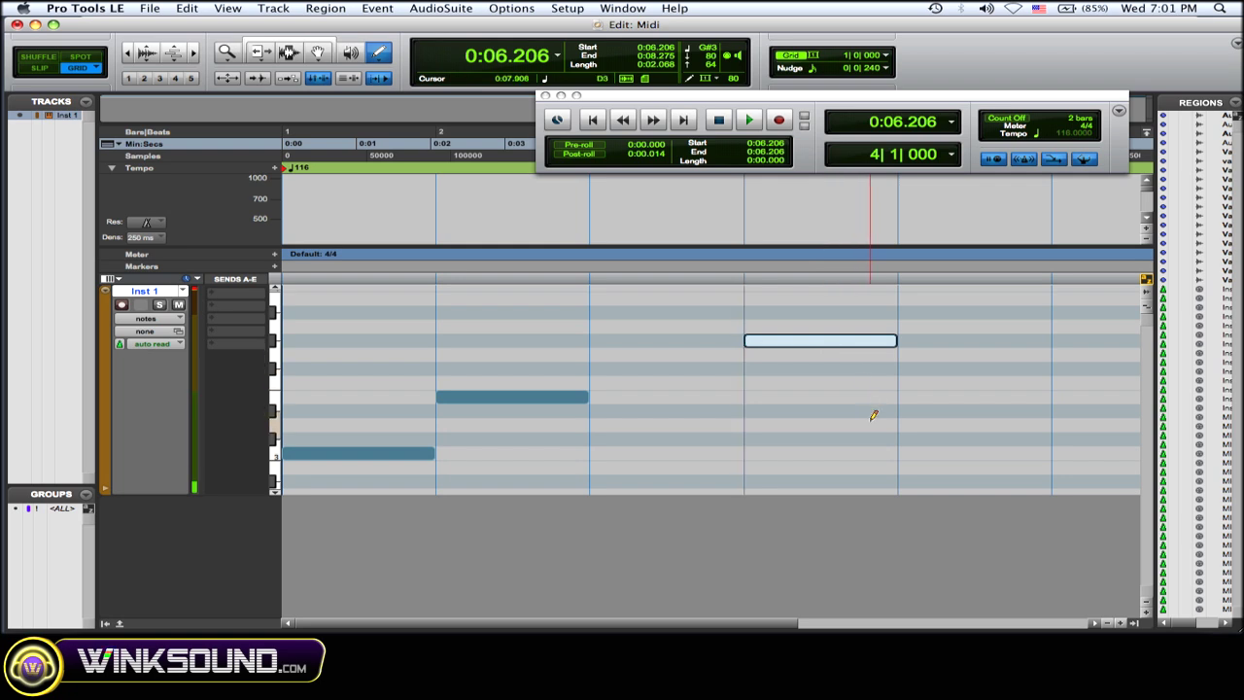
key(Return)
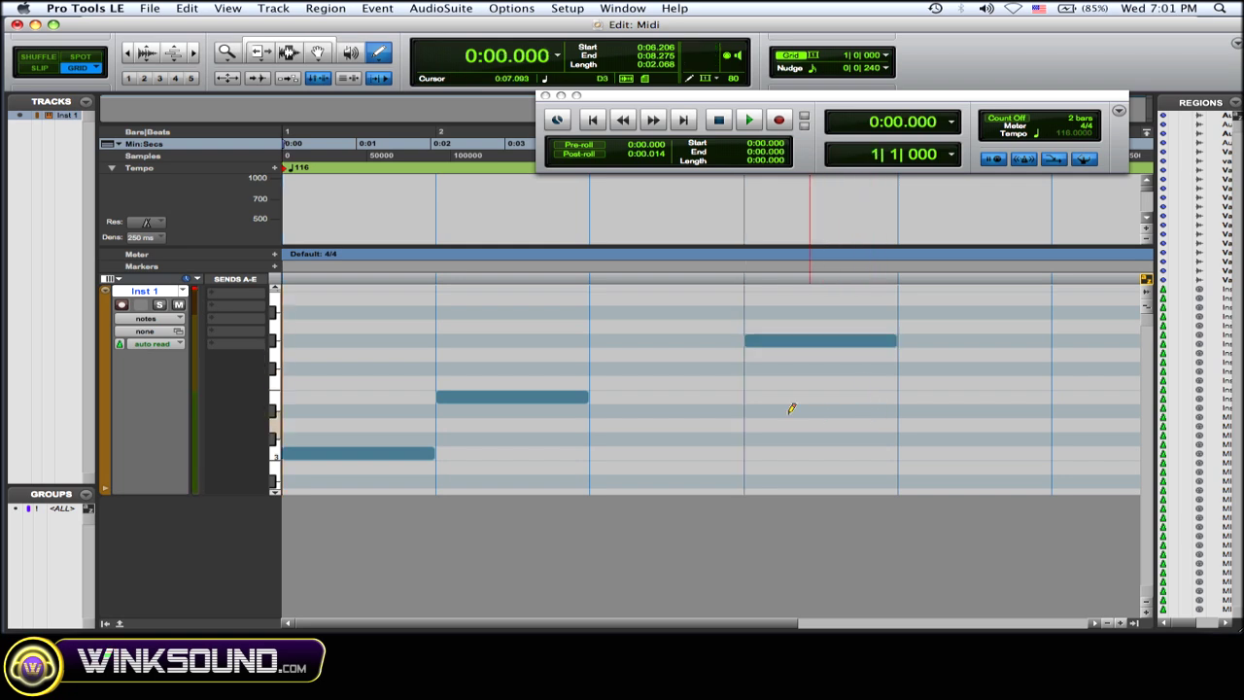
click(702, 367)
key(Return)
key(space)
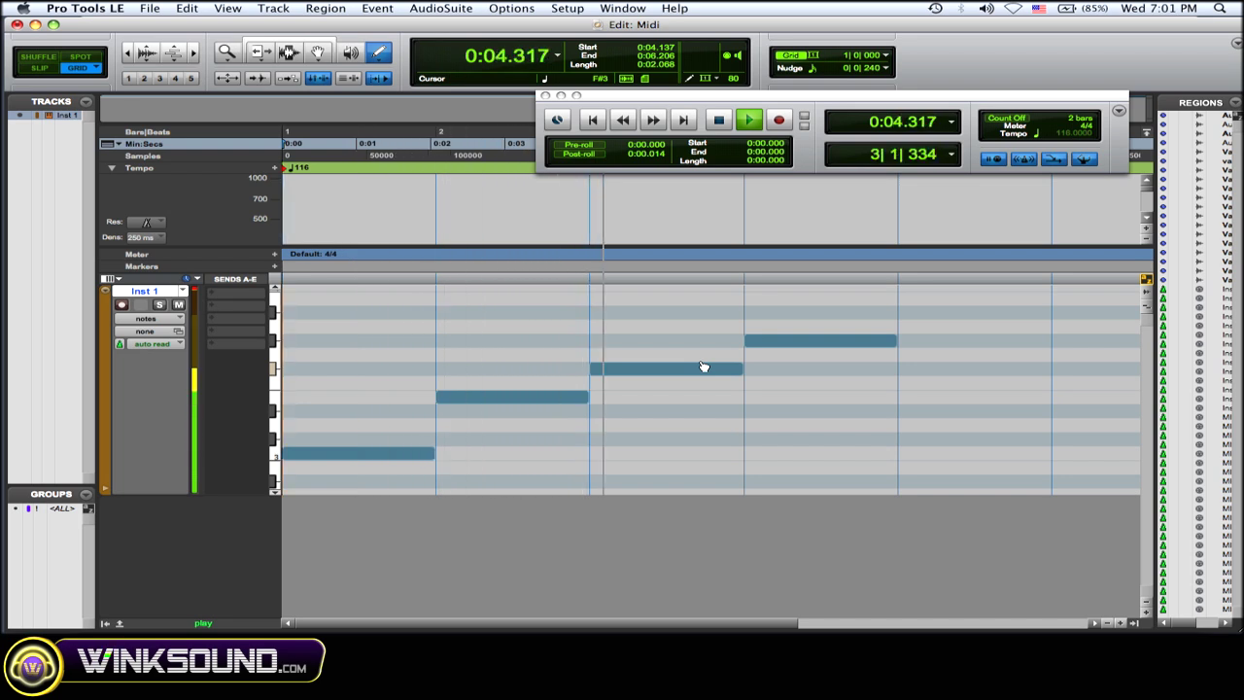
key(space)
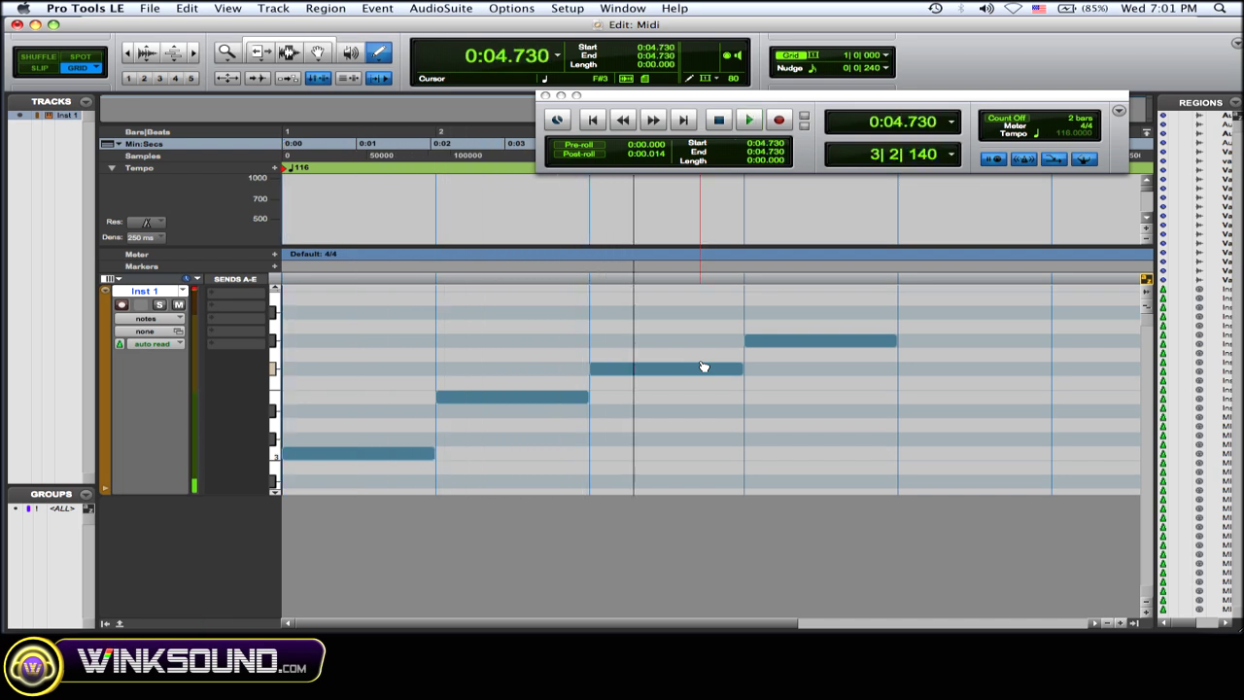
Set the grid to 1/4 note, shorten note one to half a bar, move note two lower and earlier, and replay.
click(889, 57)
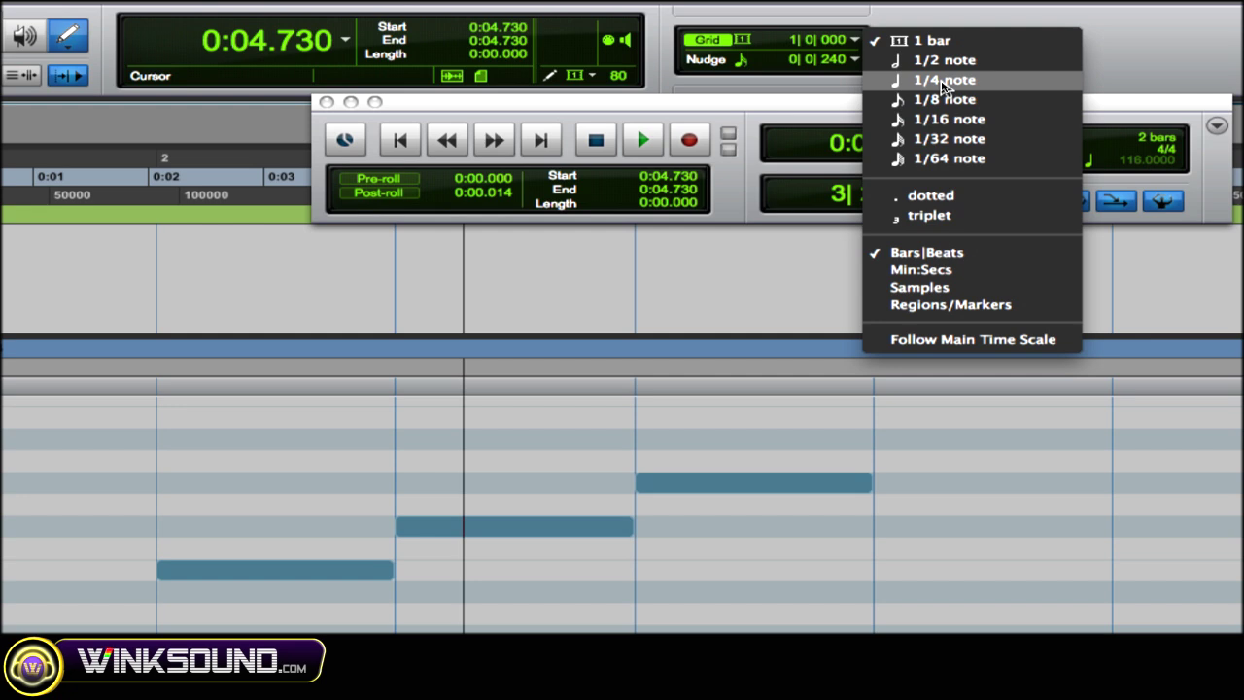
click(943, 82)
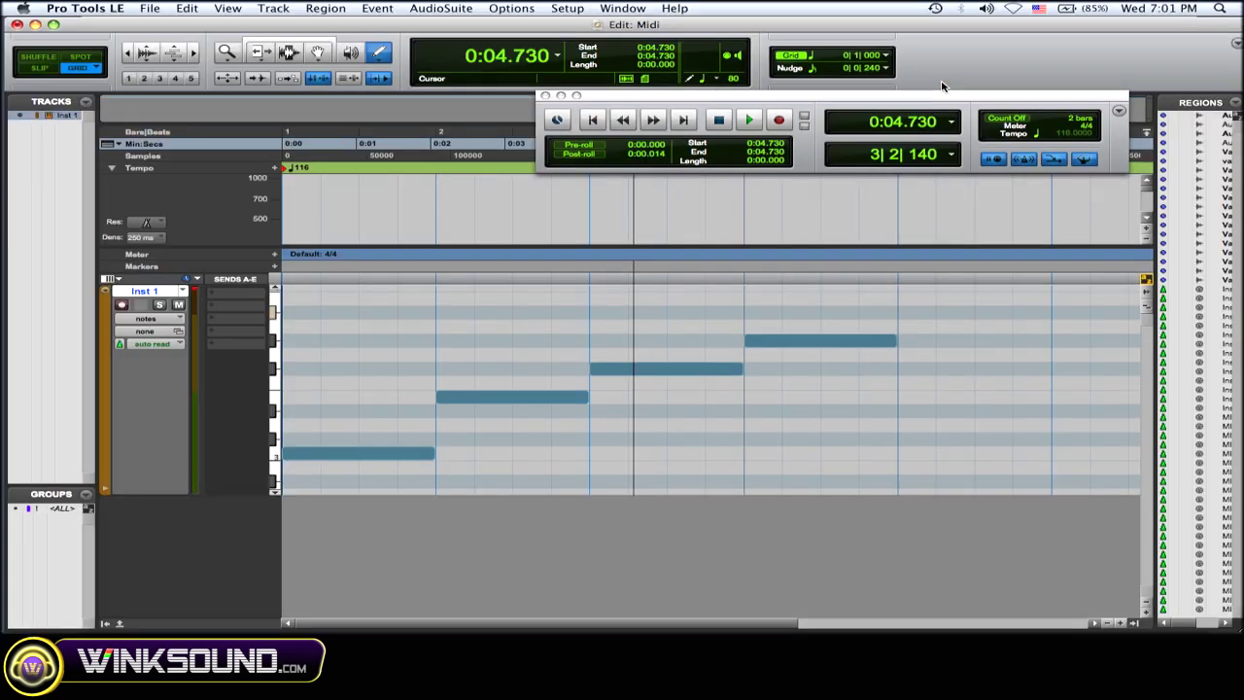
drag(433, 453, 358, 457)
drag(477, 398, 414, 447)
key(space)
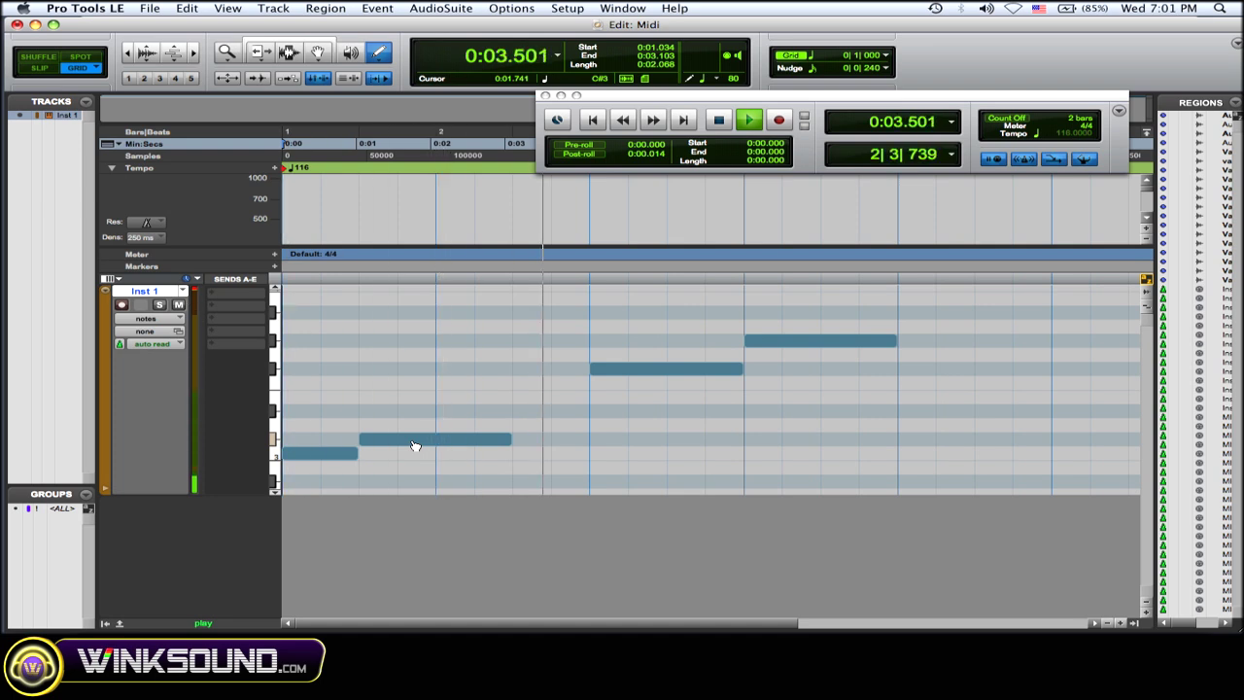
key(space)
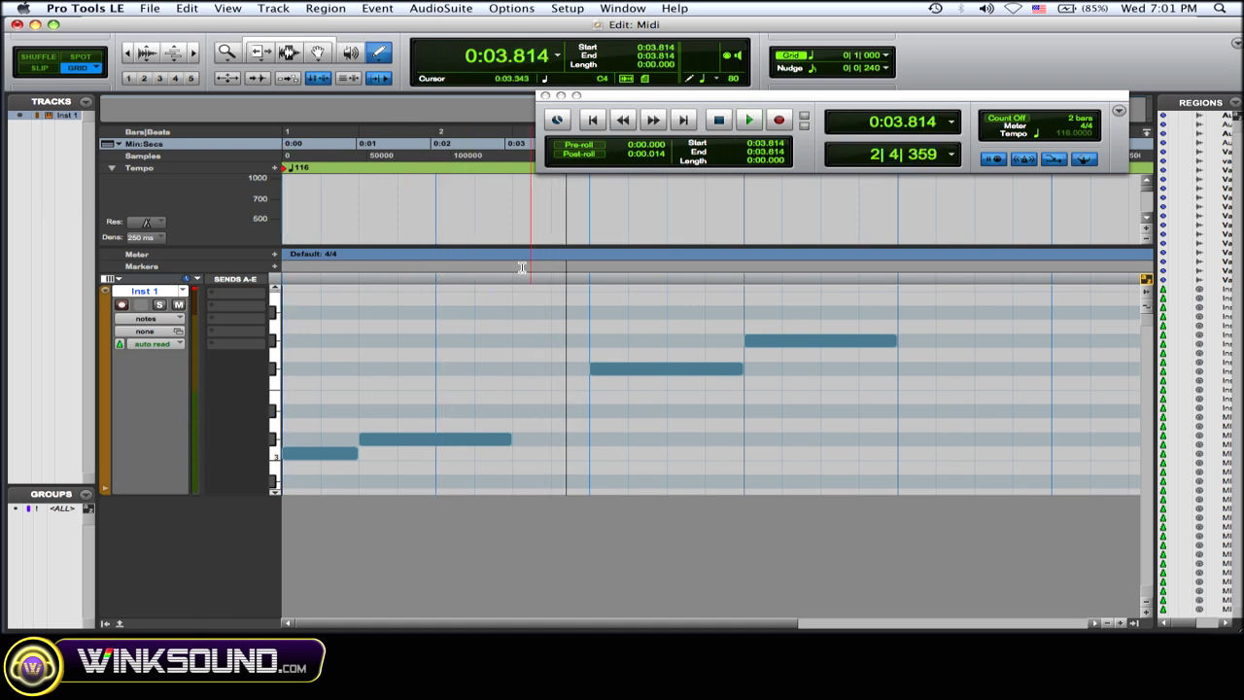
key(F10)
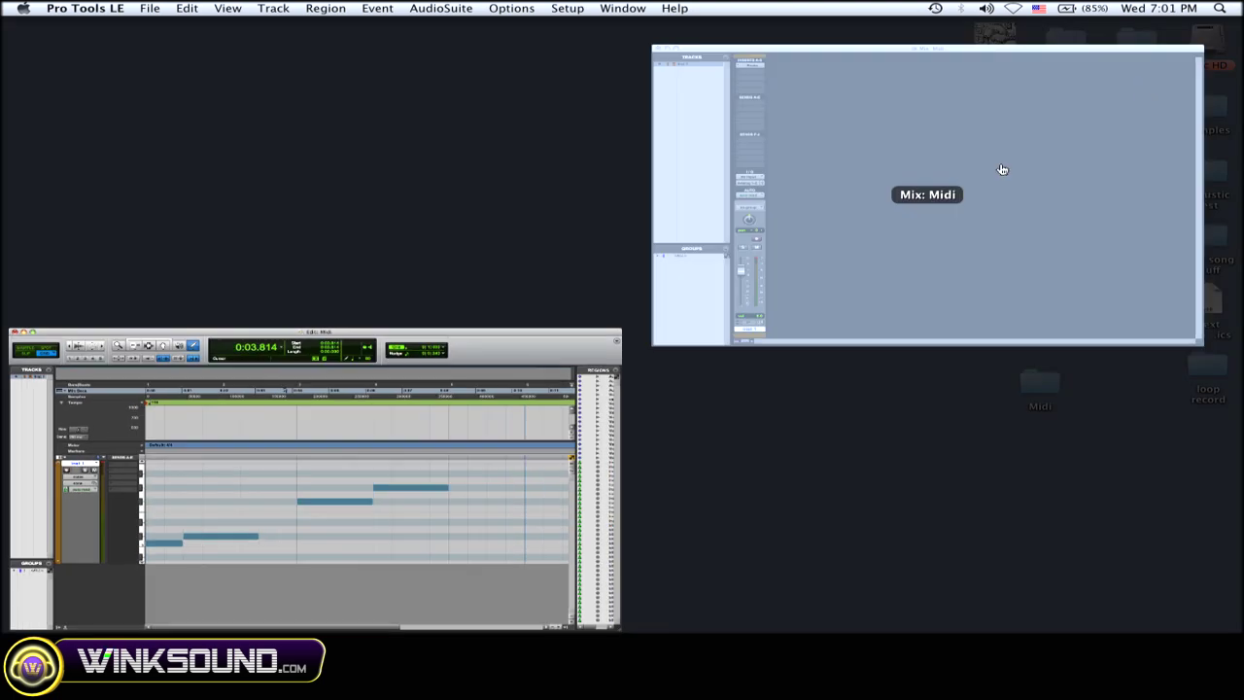
click(1000, 172)
Open Boom on Inst 1, load the RnBeast 105 preset and start its pattern playing.
click(296, 60)
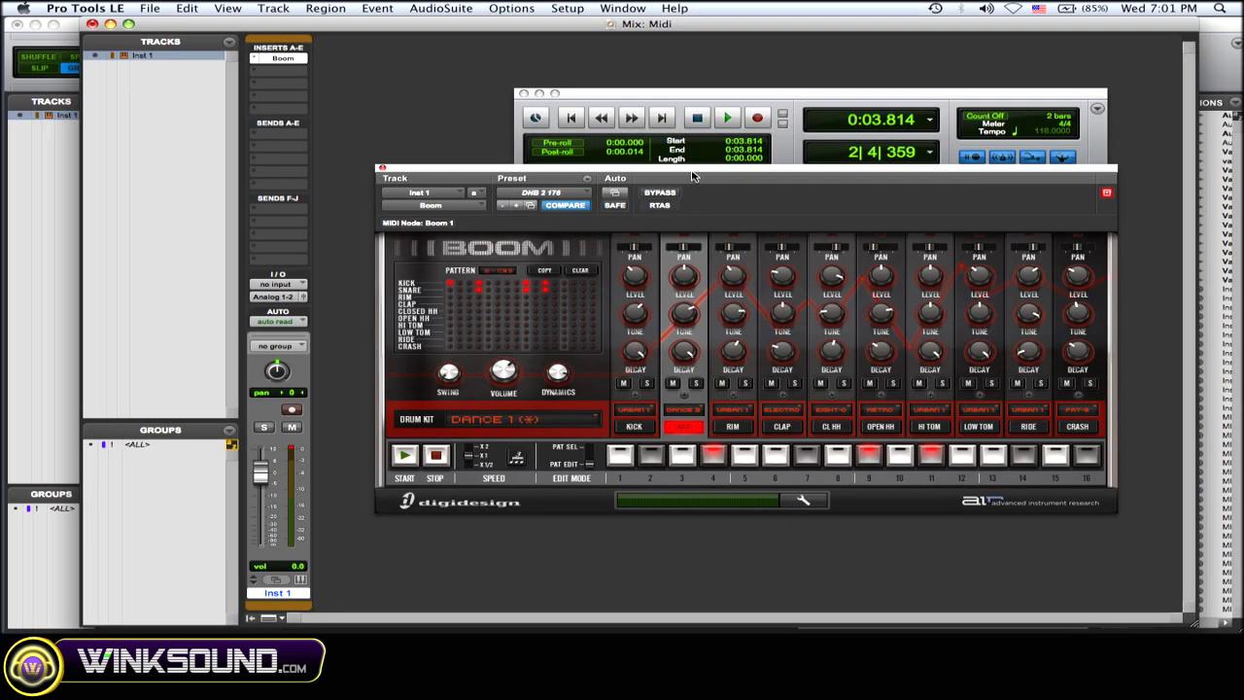
drag(693, 176, 653, 186)
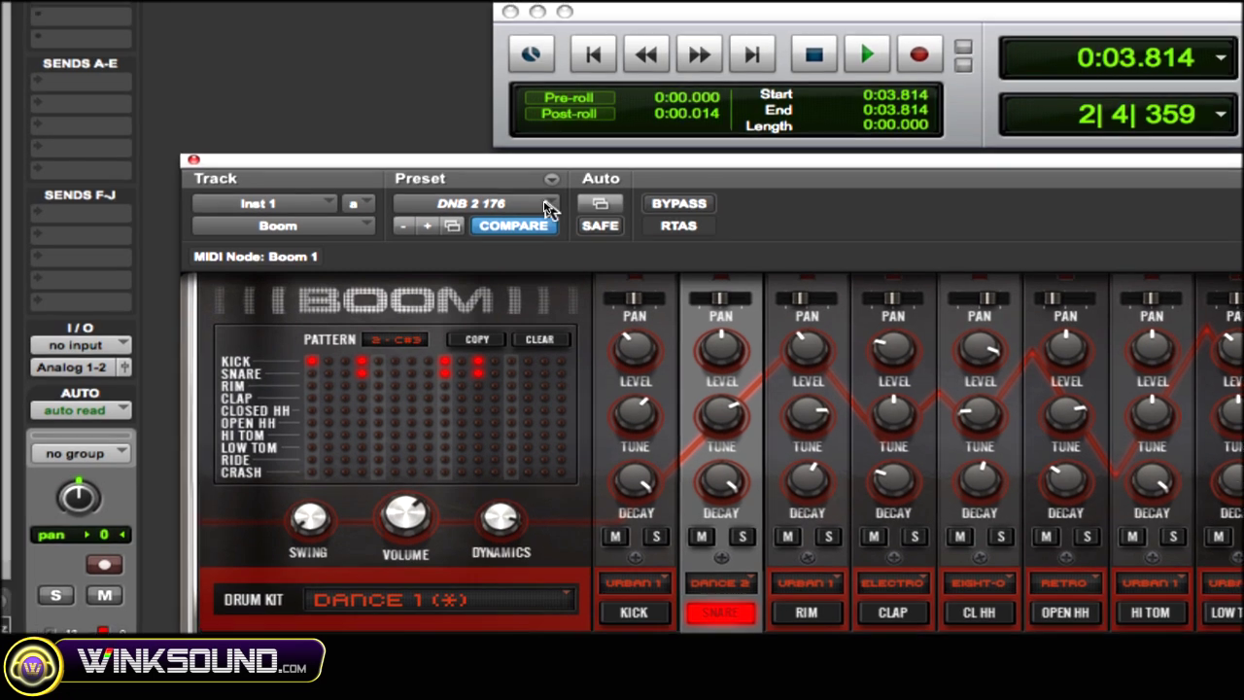
click(549, 206)
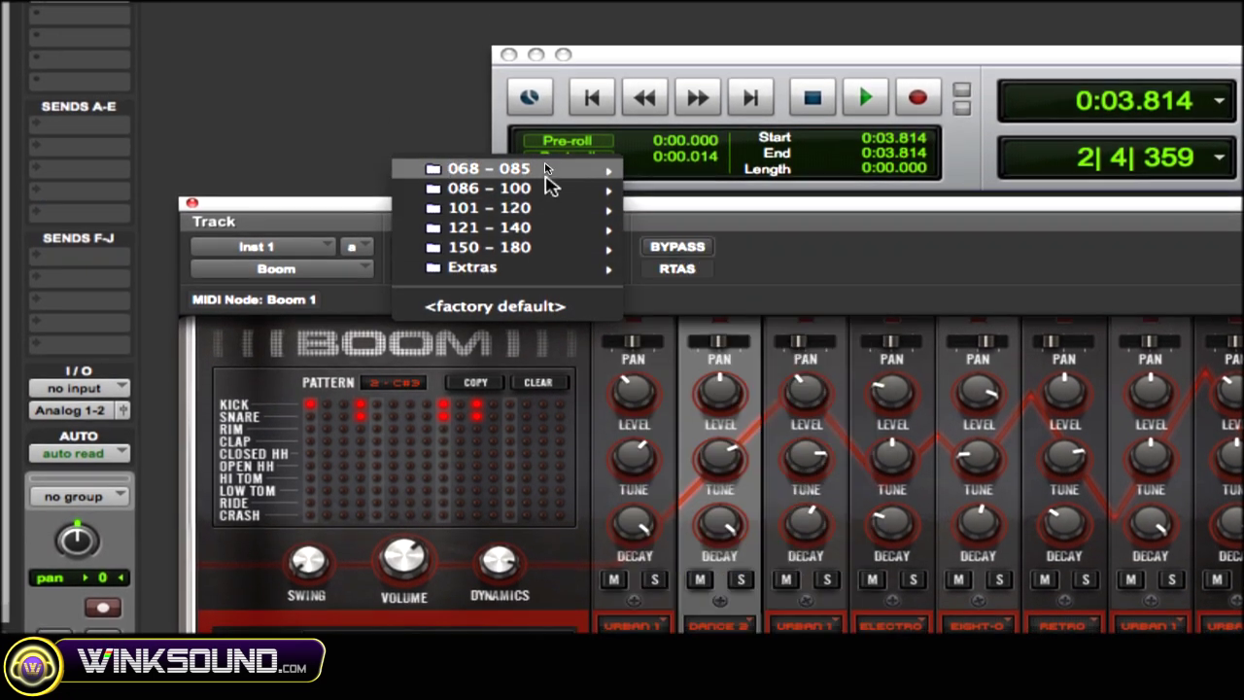
mouse_move(549, 166)
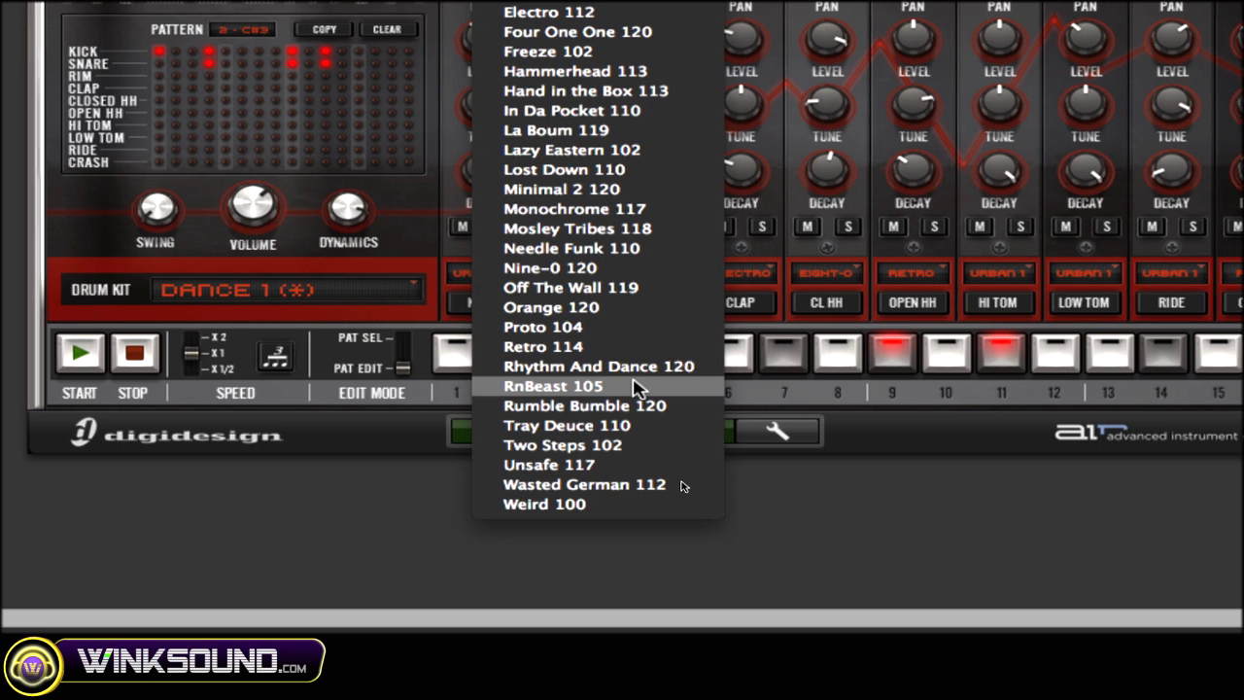
click(637, 387)
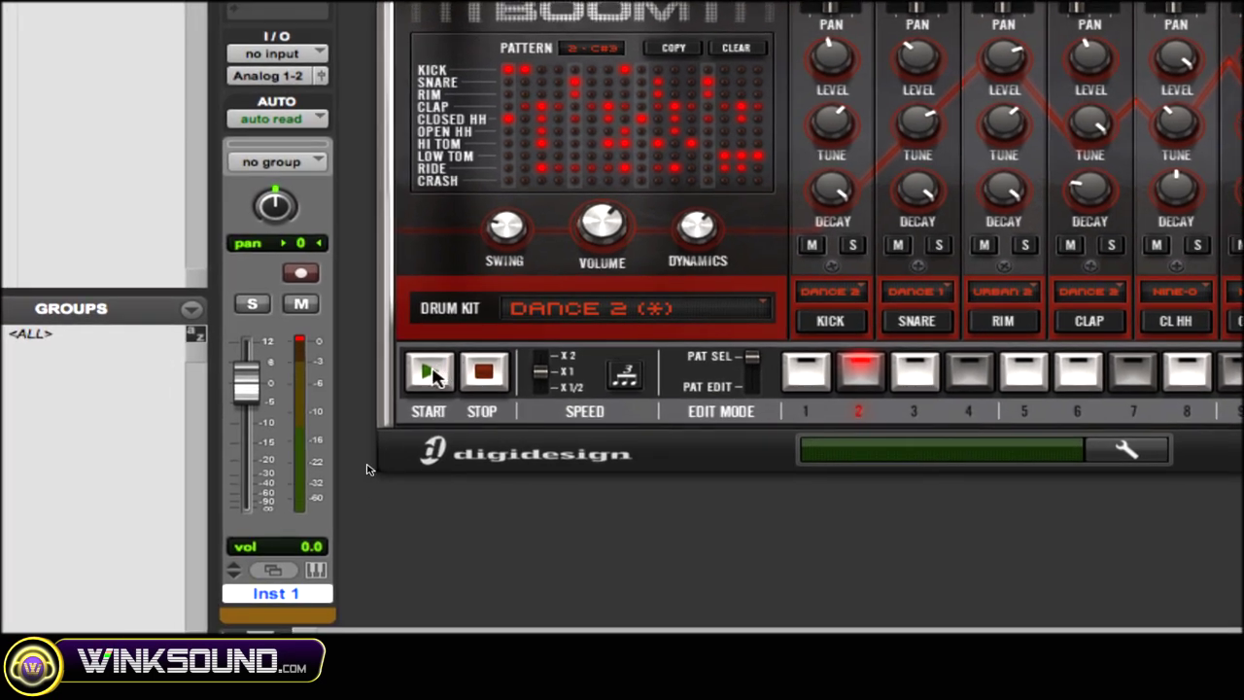
click(433, 374)
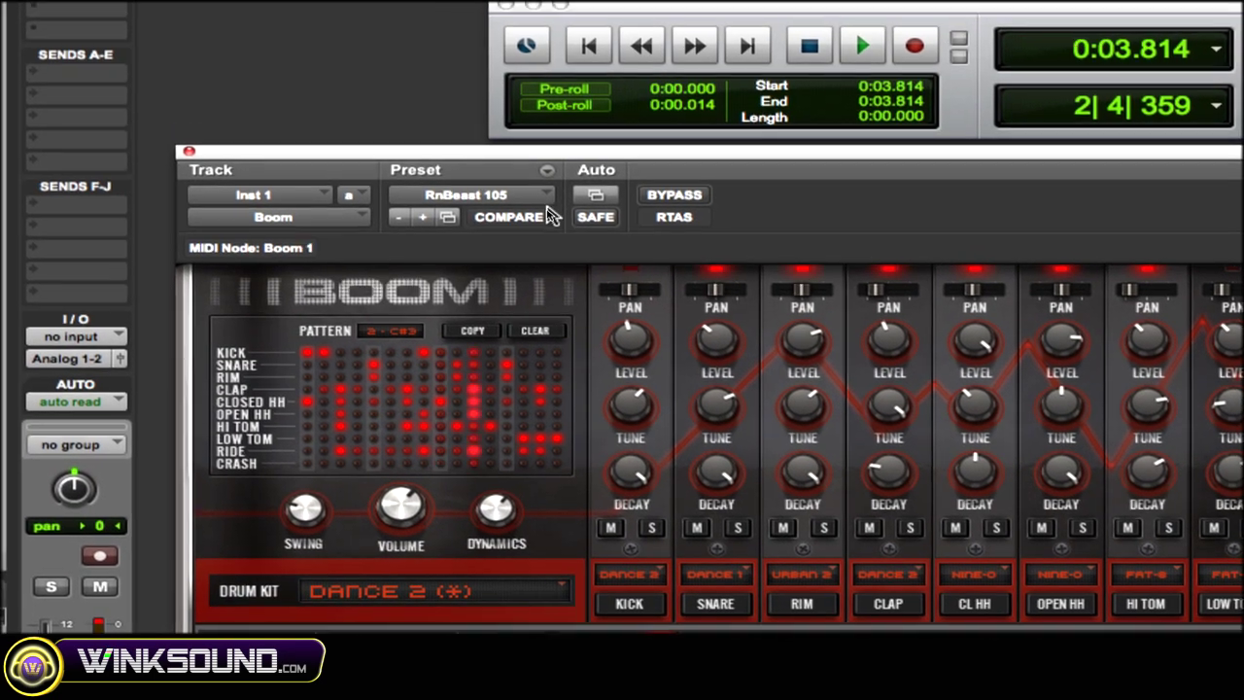
Load Boom's Electro Rock 150 preset from the 150–180 preset category.
click(547, 199)
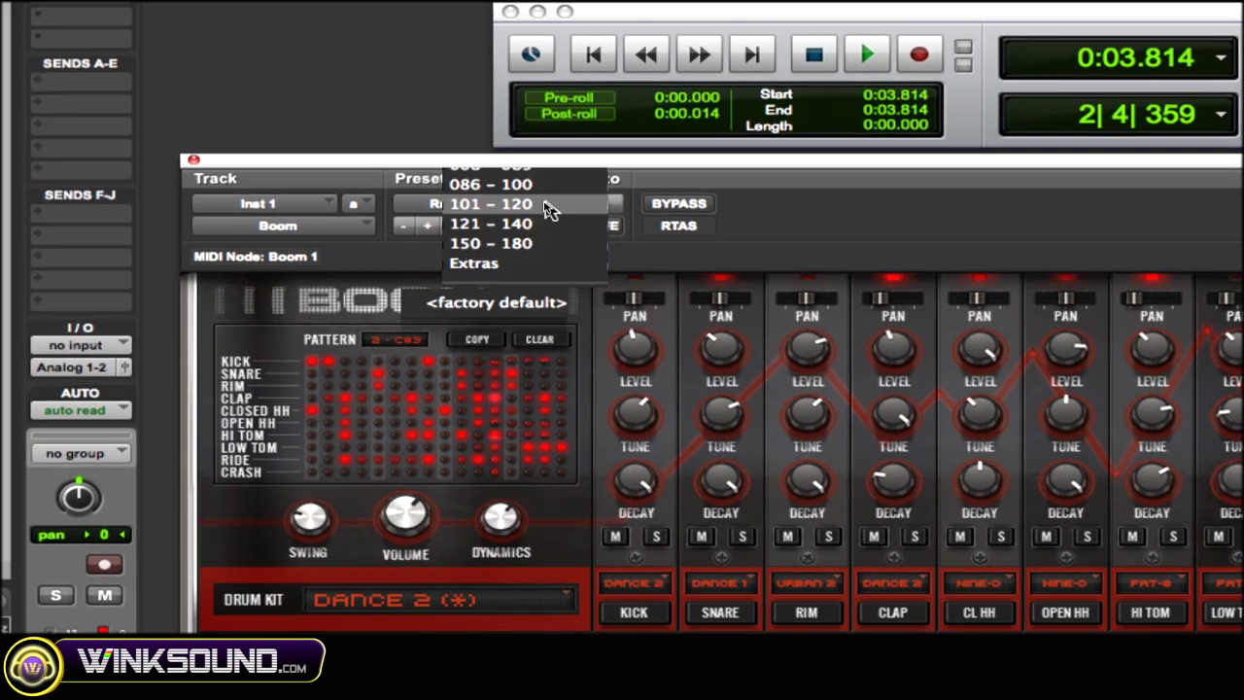
mouse_move(545, 235)
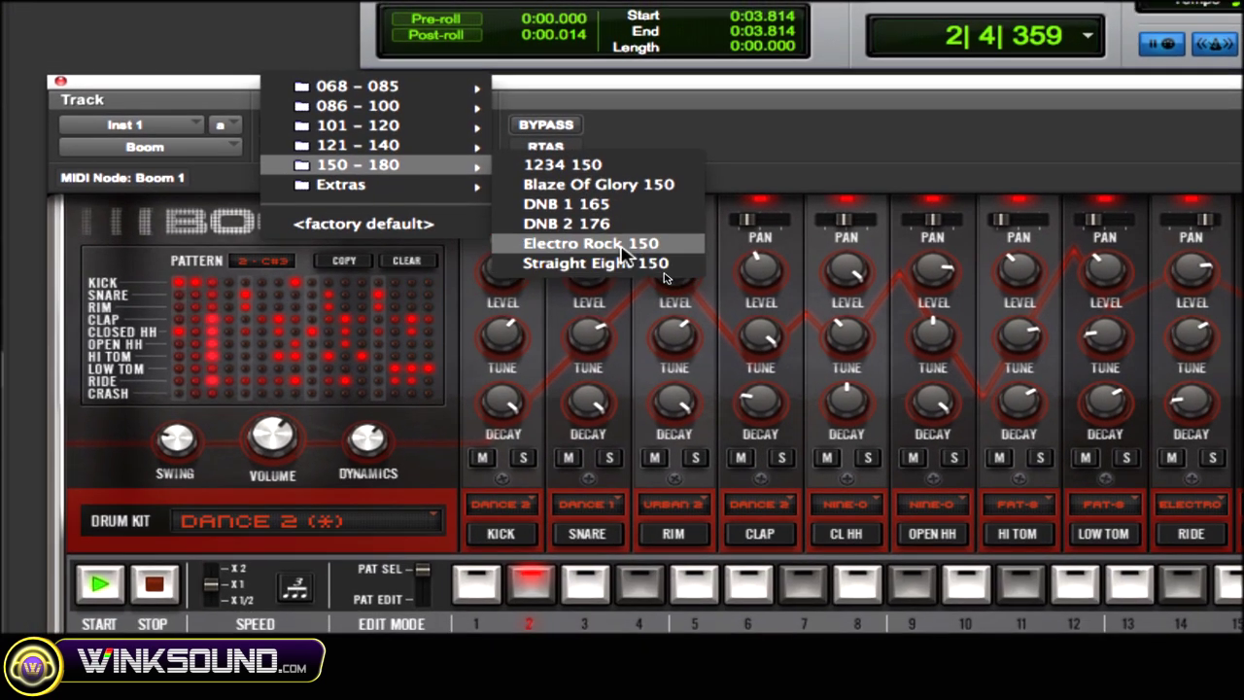
click(707, 371)
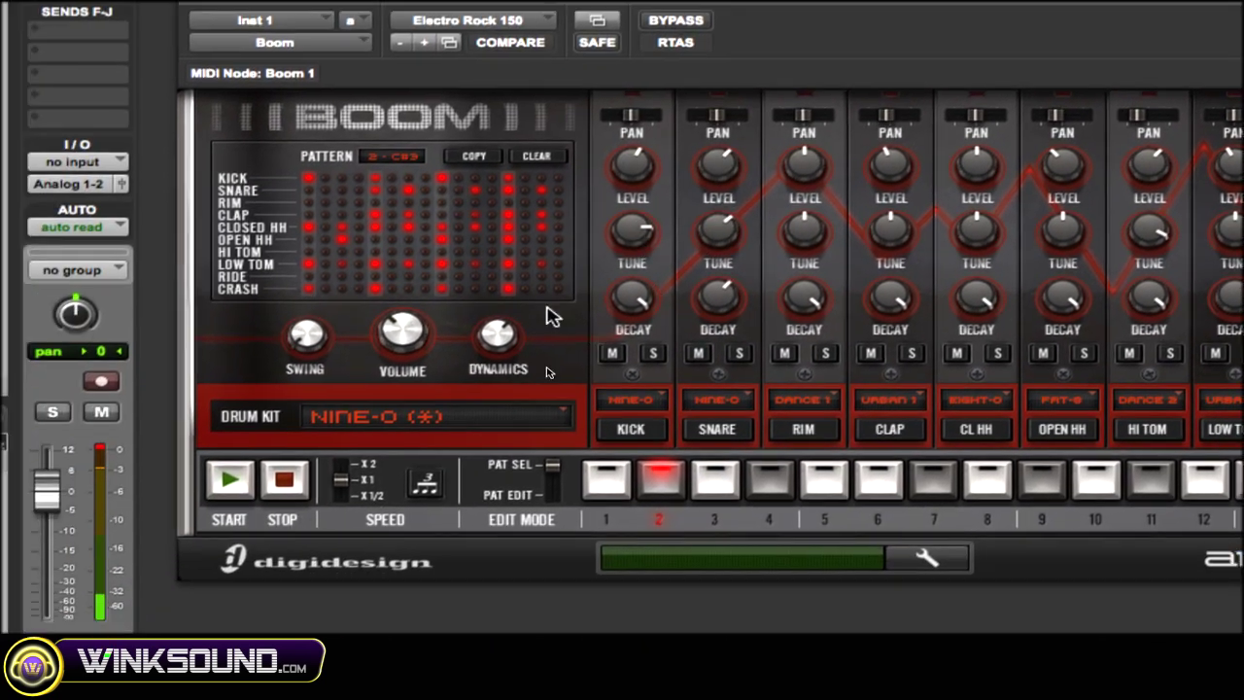